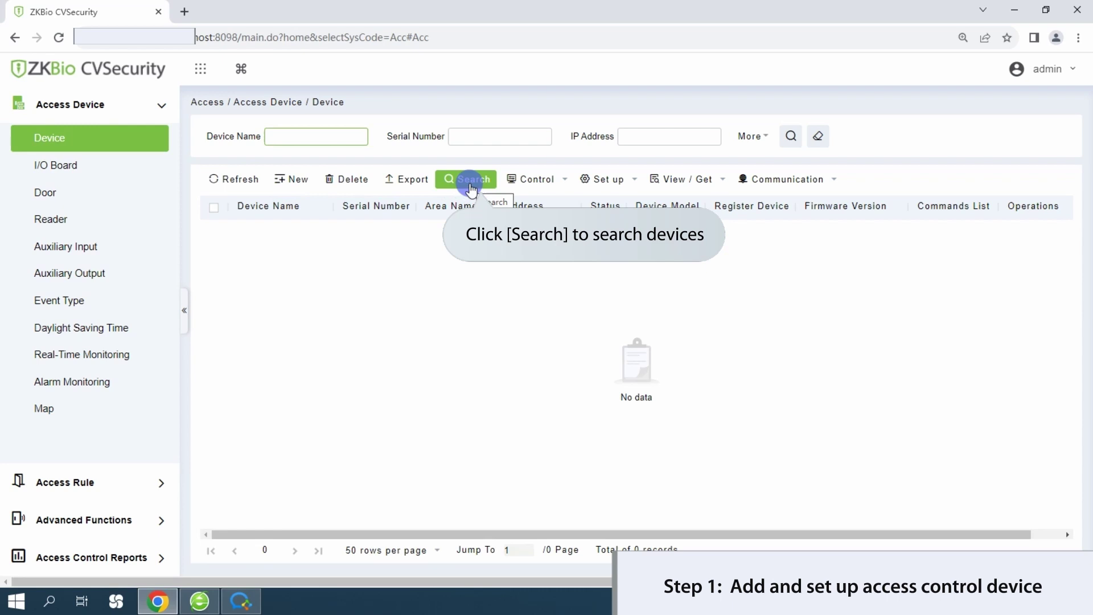
- Search the network and add the SpeedFace M4 at 10.8.14.13 under the name POINT1
{"action": "left_click", "coordinate": [470, 187]}
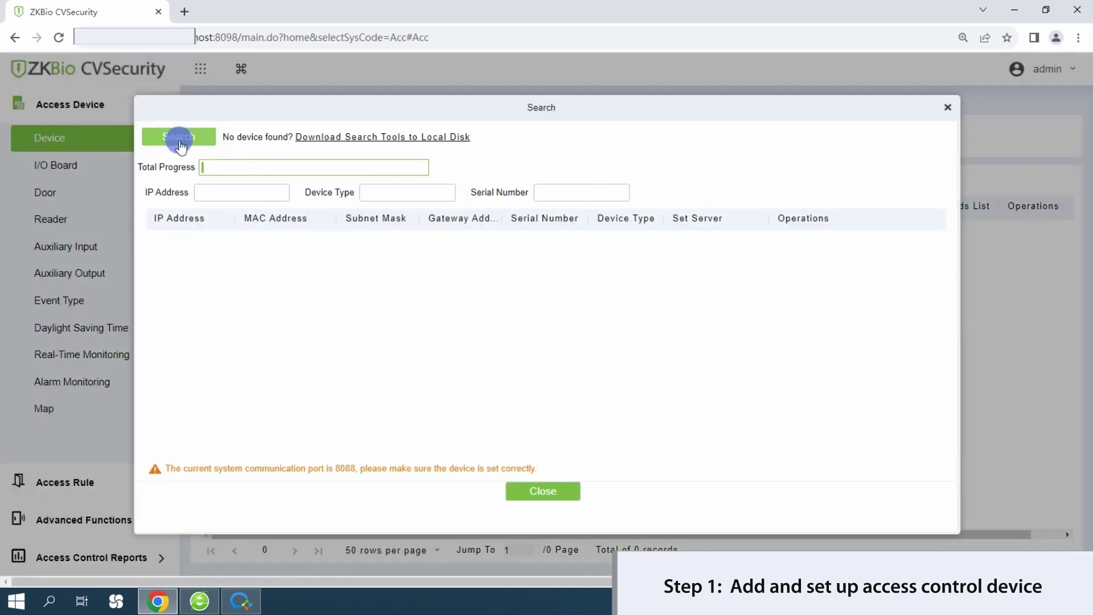
{"action": "left_click", "coordinate": [178, 139]}
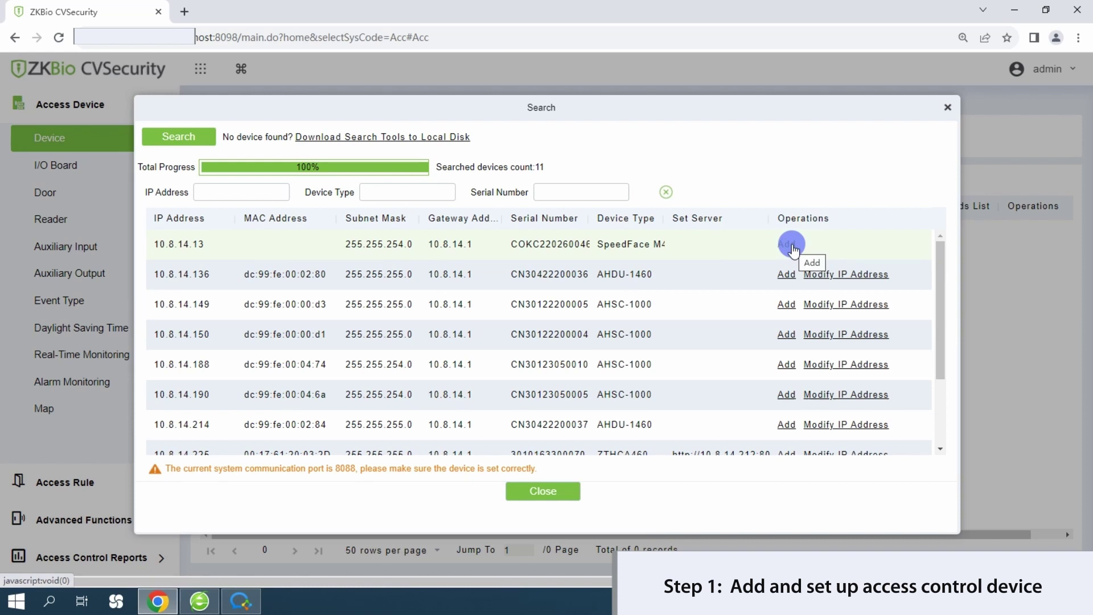
{"action": "left_click", "coordinate": [787, 243]}
{"action": "left_click_drag", "start_coordinate": [620, 234], "coordinate": [543, 244]}
{"action": "key", "text": "BackSpace"}
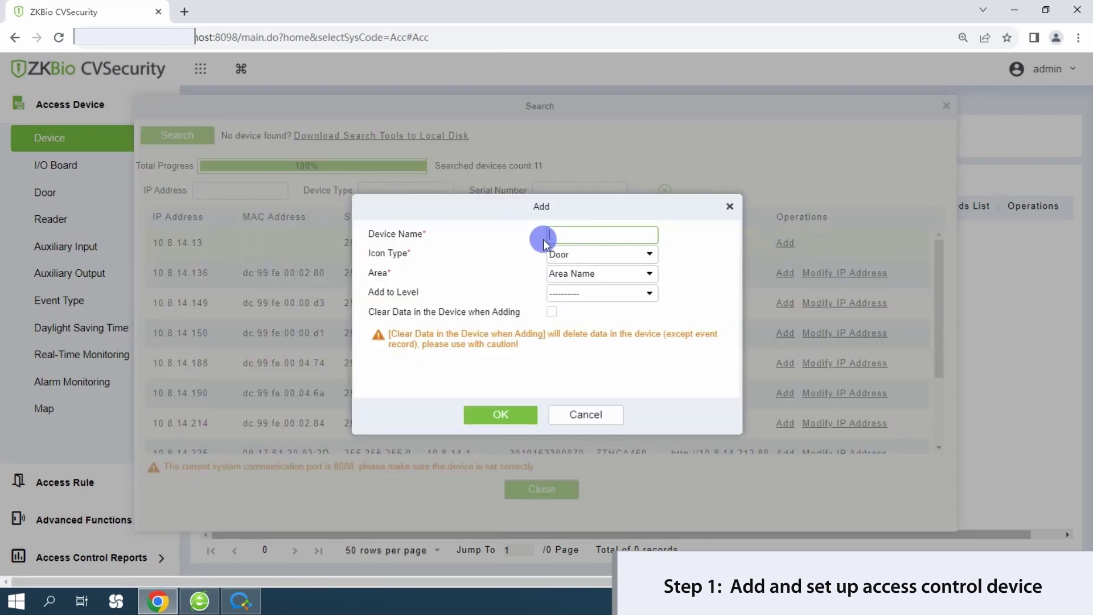
{"action": "type", "text": "POINT1"}
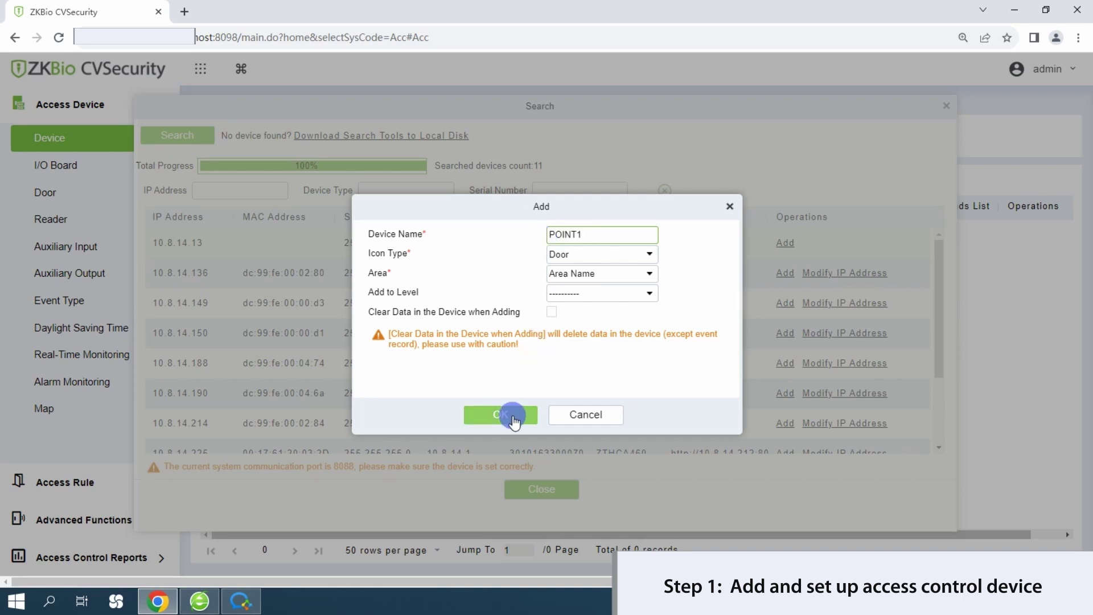
{"action": "left_click", "coordinate": [512, 419]}
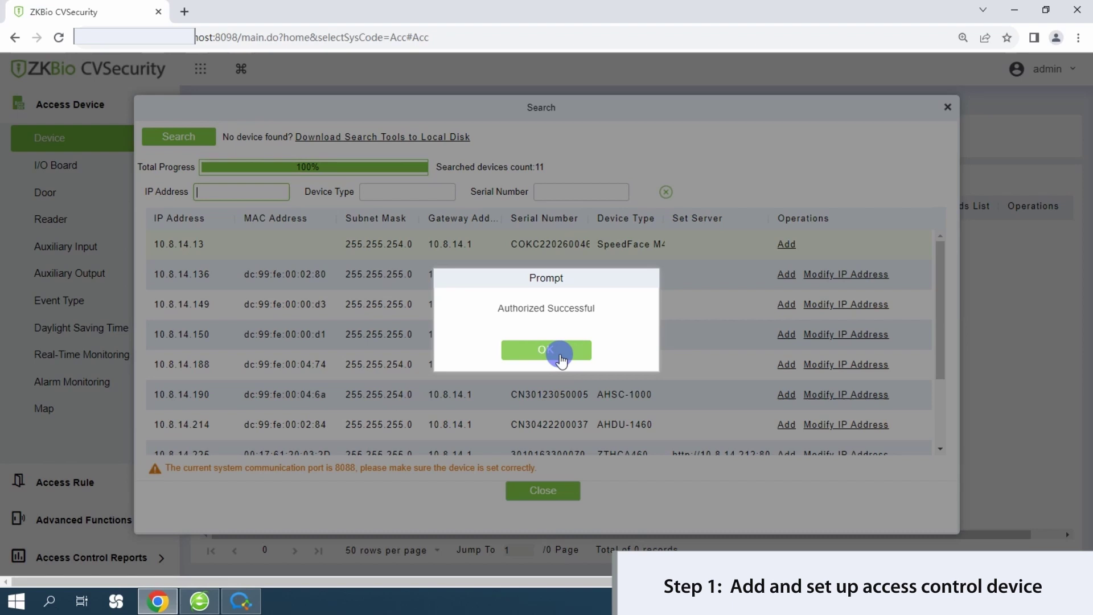
- Dismiss the authorization success message, close the search window and refresh the device list
{"action": "left_click", "coordinate": [561, 357]}
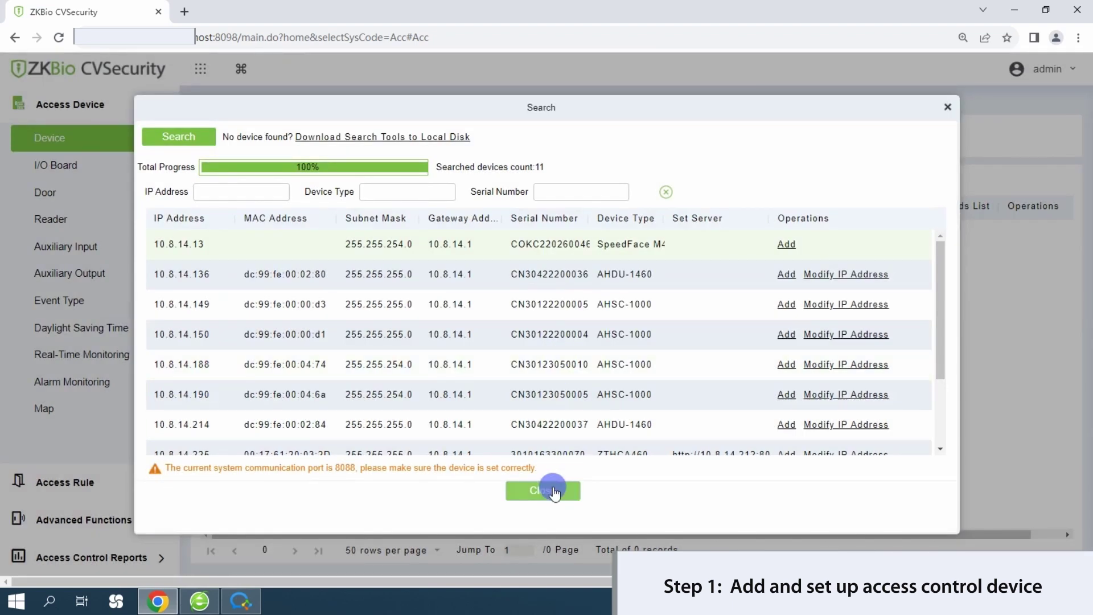
{"action": "left_click", "coordinate": [543, 490]}
{"action": "left_click", "coordinate": [242, 183]}
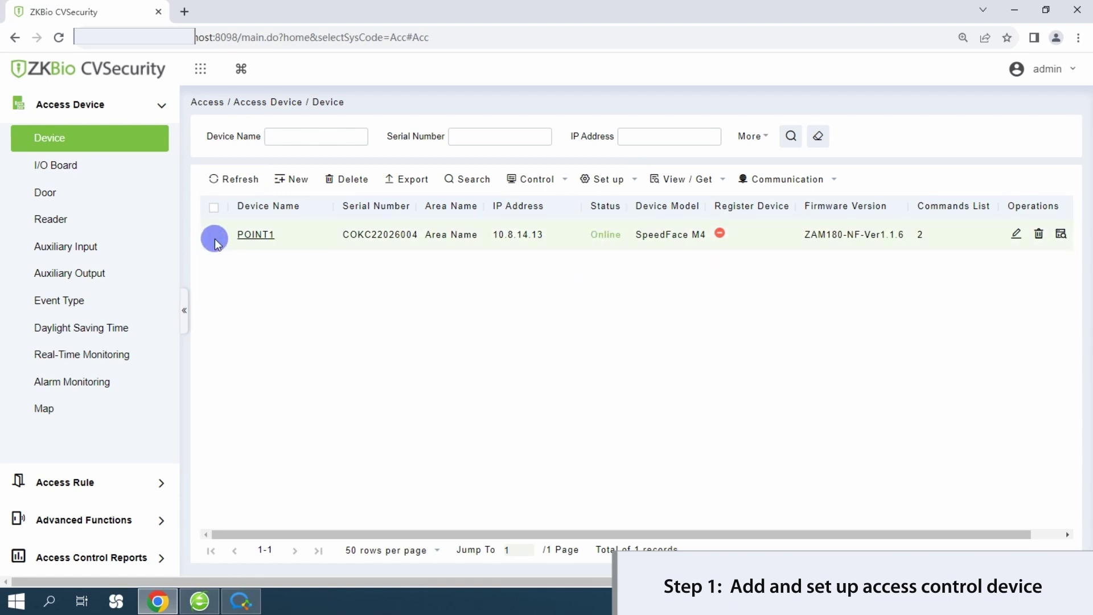
- Set Background Verification to Enable on POINT1 and apply it to the device
{"action": "left_click", "coordinate": [636, 181]}
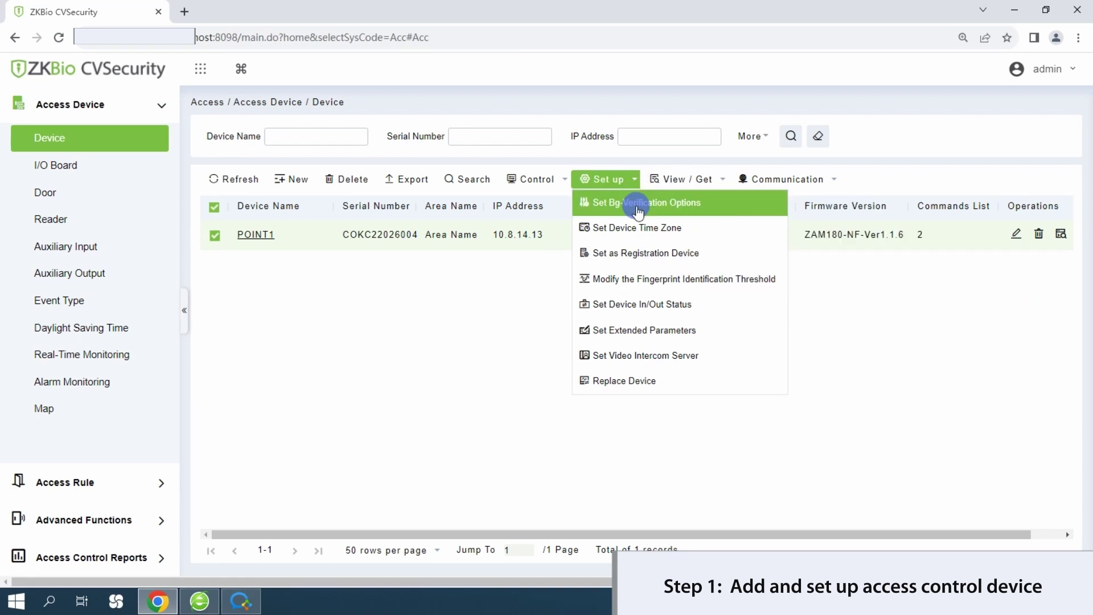
{"action": "left_click", "coordinate": [637, 212]}
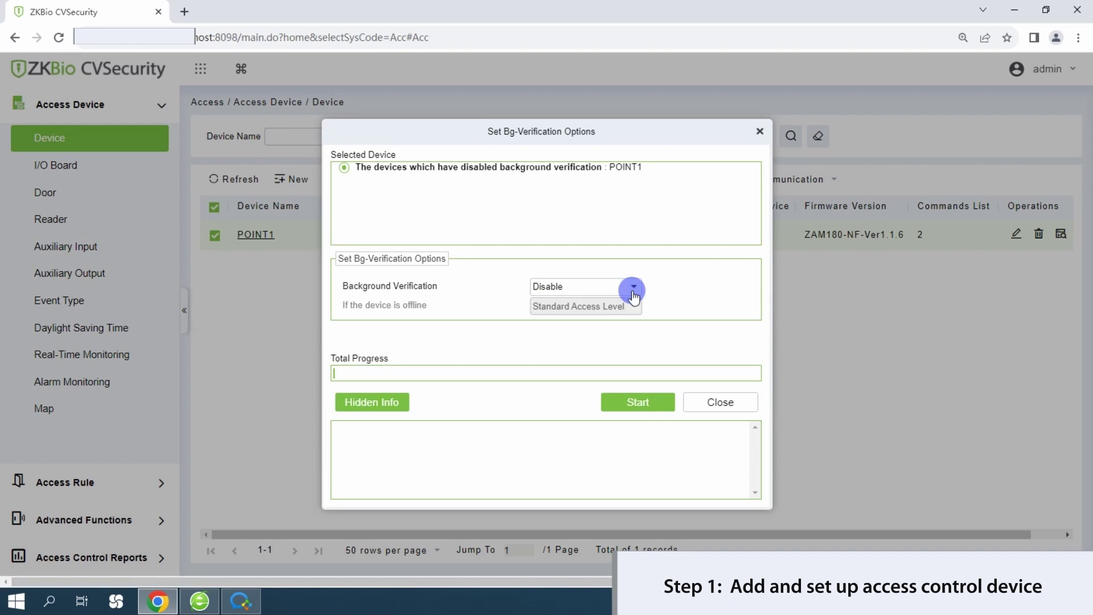
{"action": "left_click", "coordinate": [633, 288]}
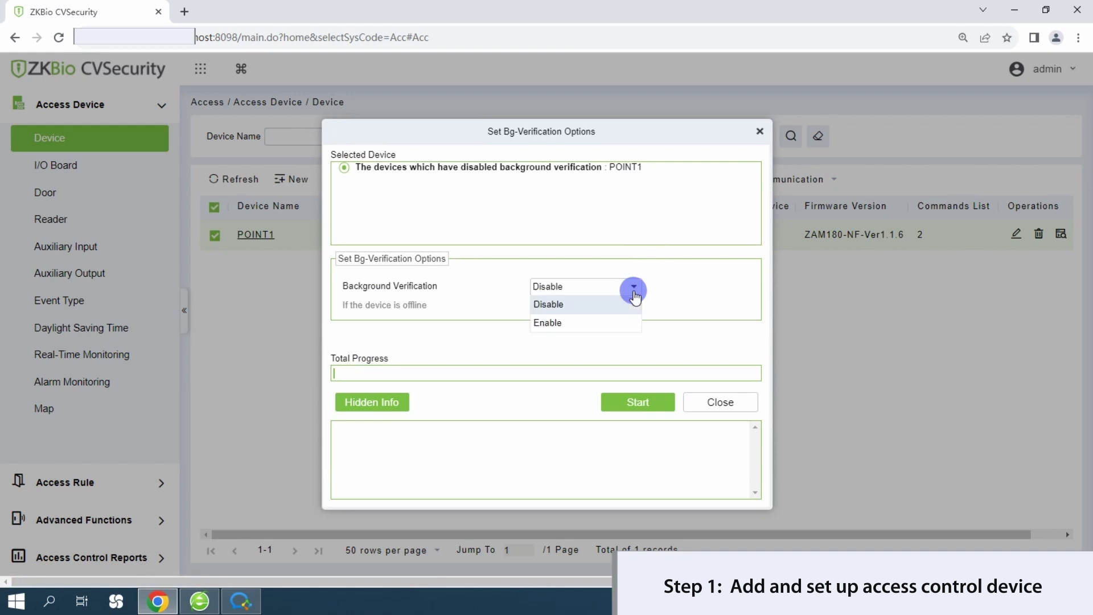
{"action": "left_click", "coordinate": [566, 323]}
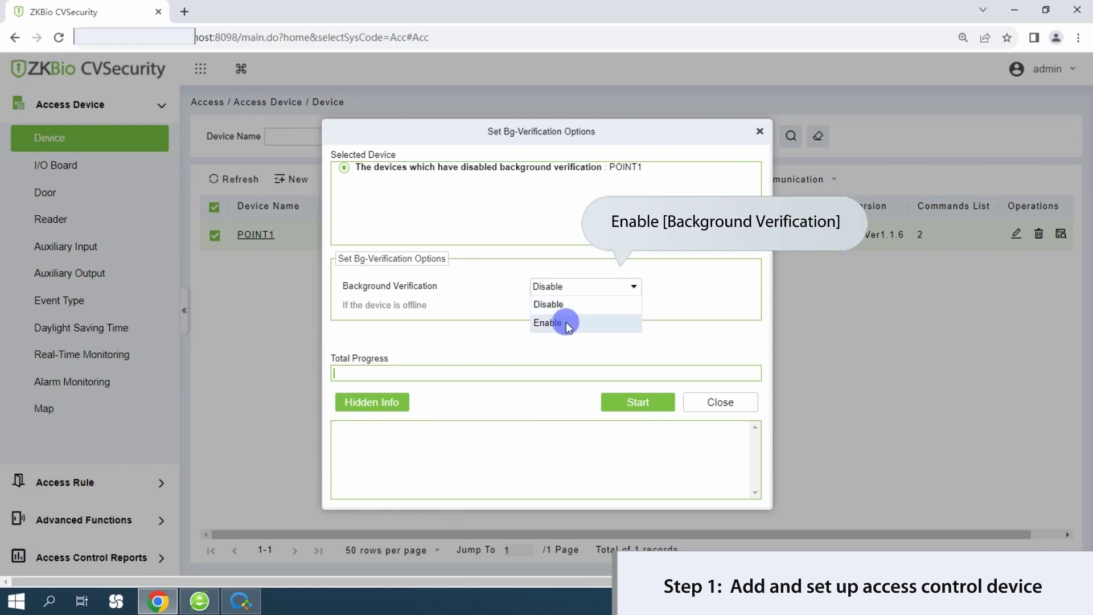
{"action": "left_click", "coordinate": [566, 322]}
{"action": "left_click", "coordinate": [636, 402]}
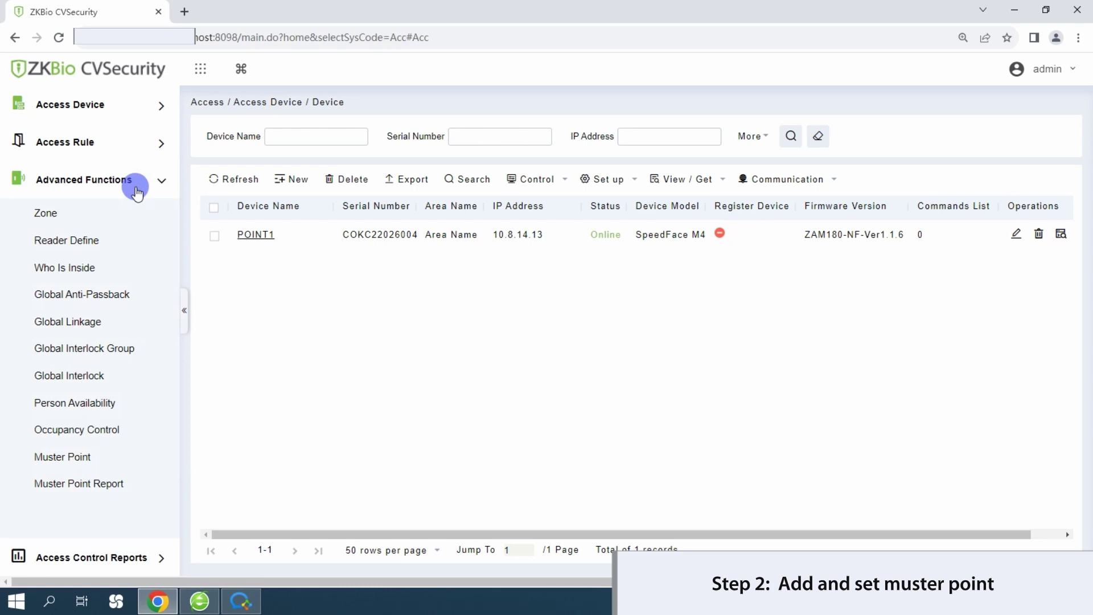
- Start a new muster point named 'test' with Email message notification on activation
{"action": "left_click", "coordinate": [83, 460]}
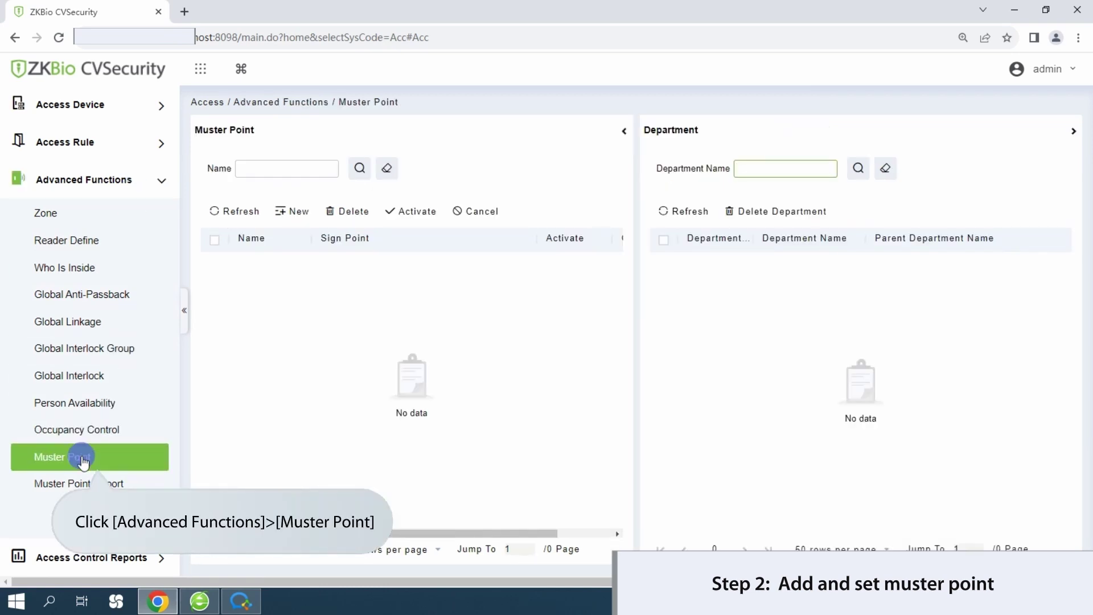
{"action": "left_click", "coordinate": [290, 212]}
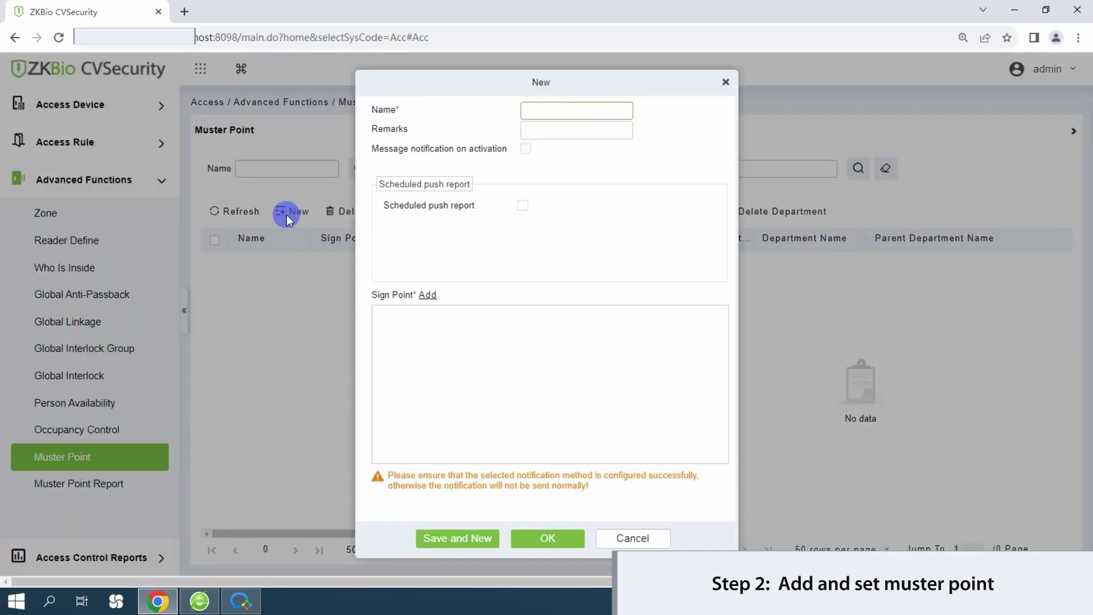
{"action": "type", "text": "test"}
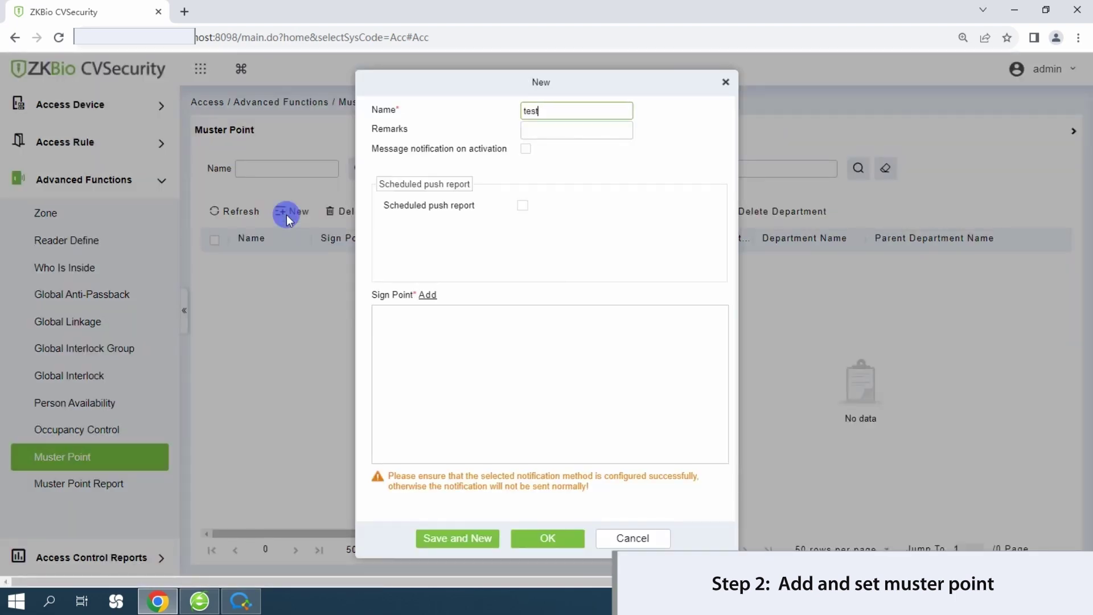
{"action": "left_click", "coordinate": [525, 149]}
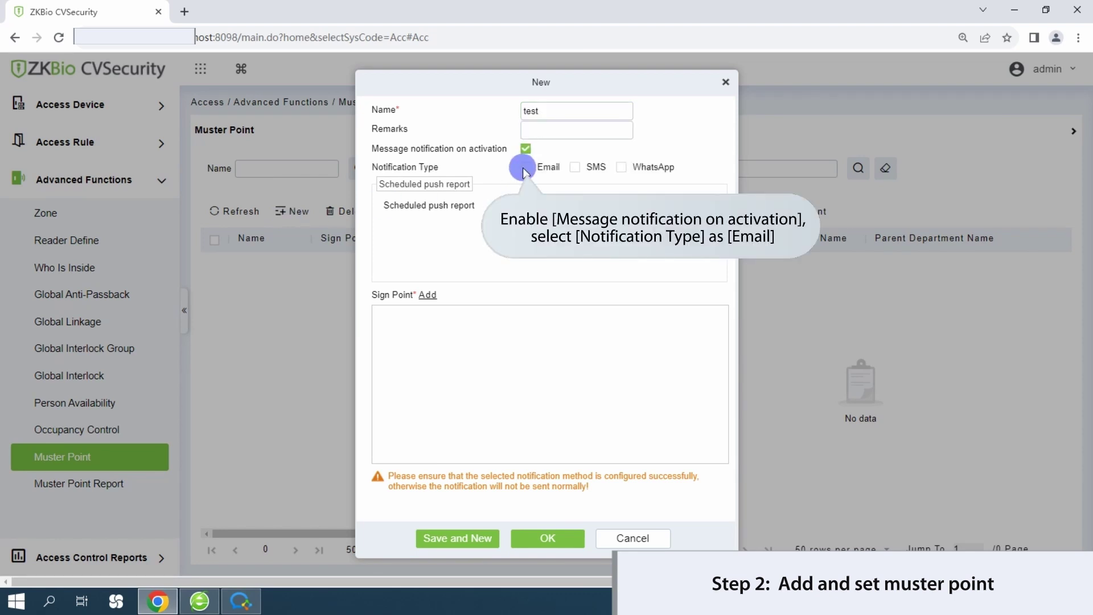
{"action": "left_click", "coordinate": [525, 168]}
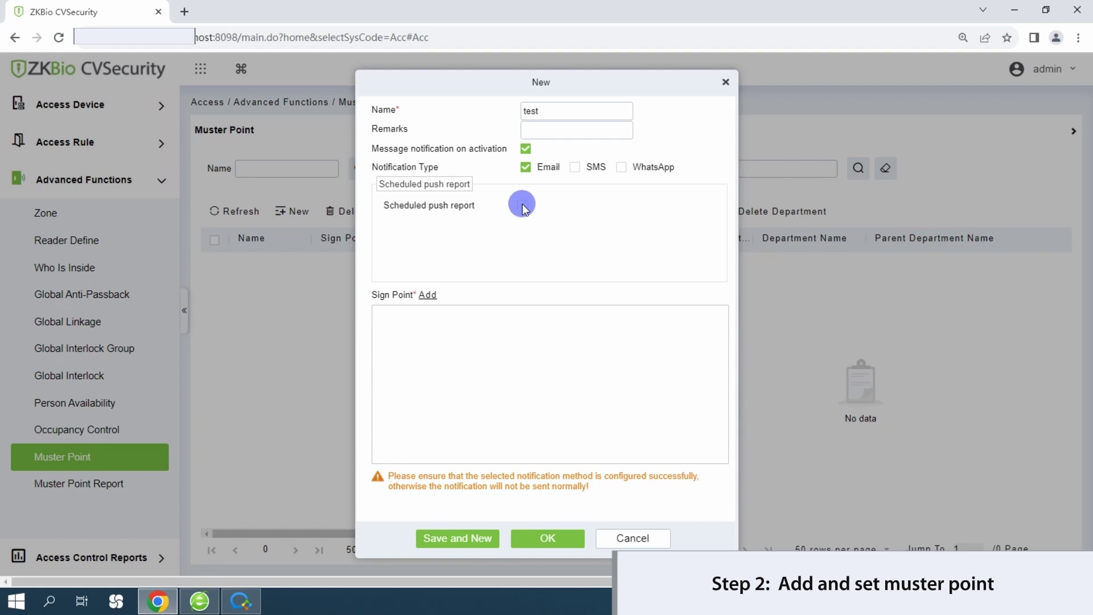
- Enable the scheduled push report every 10 minutes to the recipient's e-mail address
{"action": "left_click", "coordinate": [522, 206]}
{"action": "left_click", "coordinate": [615, 225]}
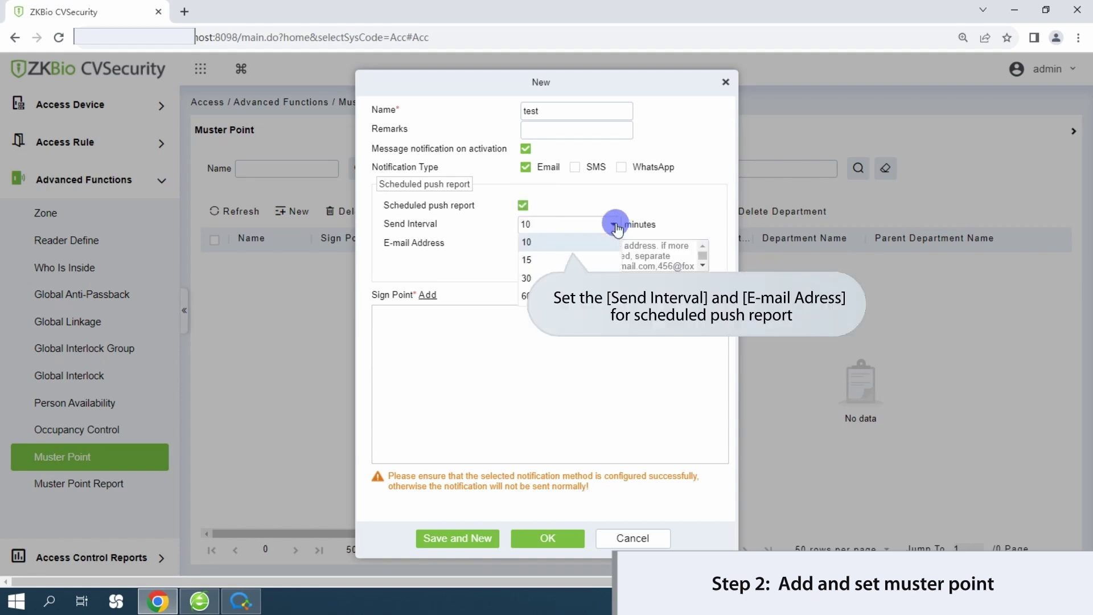
{"action": "left_click", "coordinate": [542, 240]}
{"action": "left_click", "coordinate": [545, 247]}
{"action": "key", "text": "ctrl+v"}
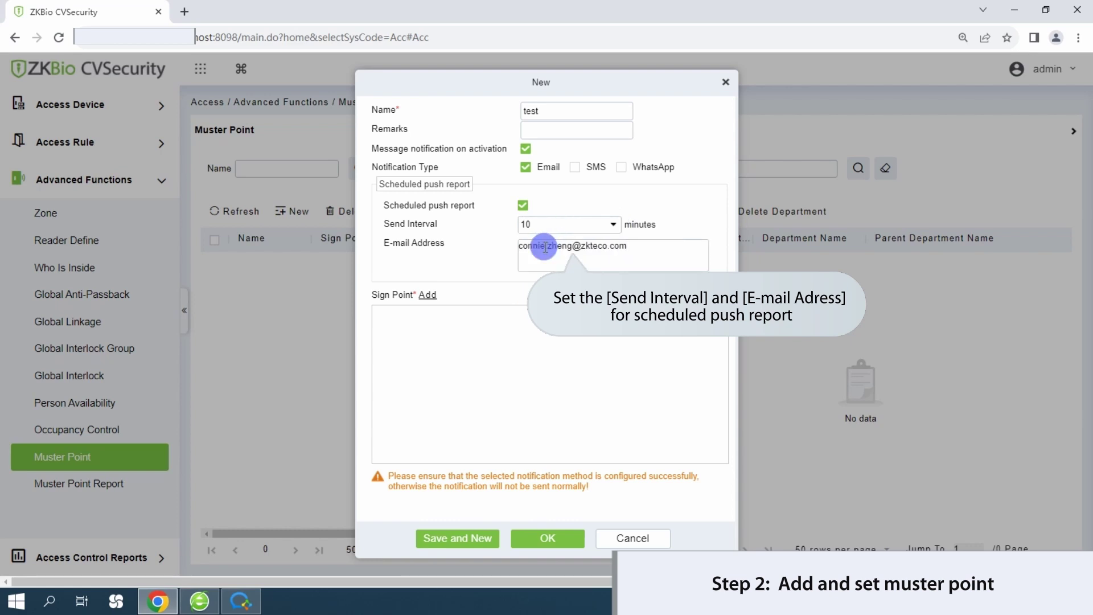
- Add POINT1-1-In as the muster point's sign point and confirm
{"action": "left_click", "coordinate": [427, 294]}
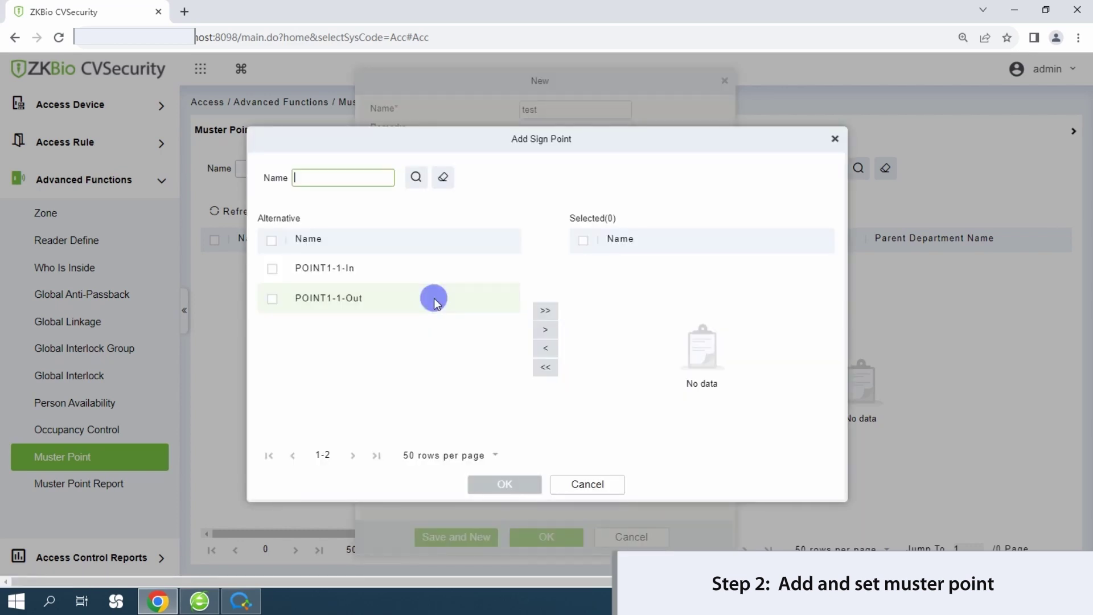
{"action": "left_click", "coordinate": [271, 269]}
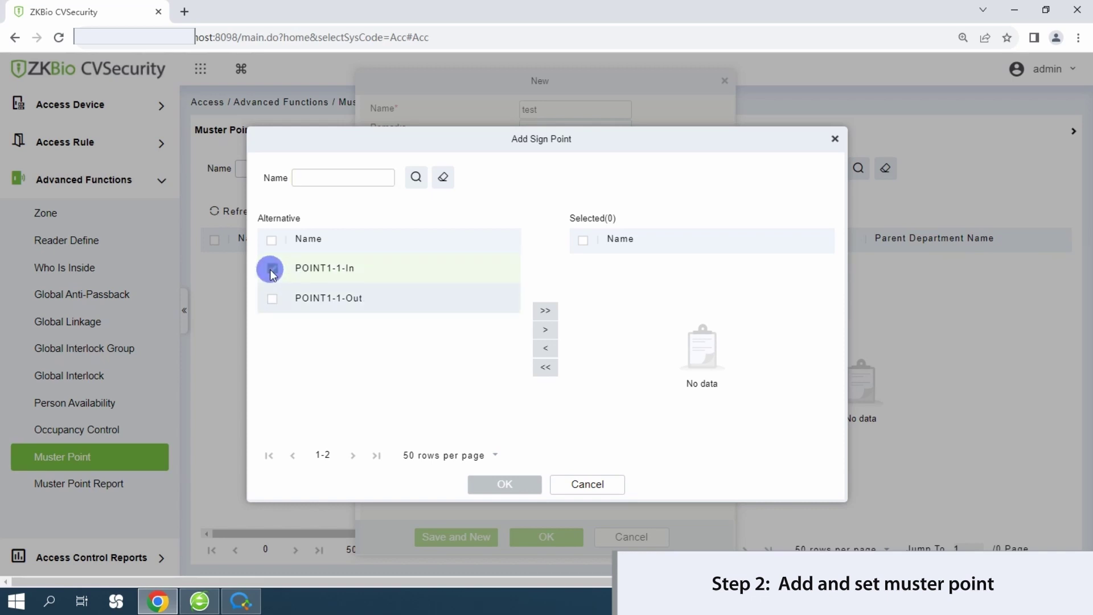
{"action": "left_click", "coordinate": [545, 329]}
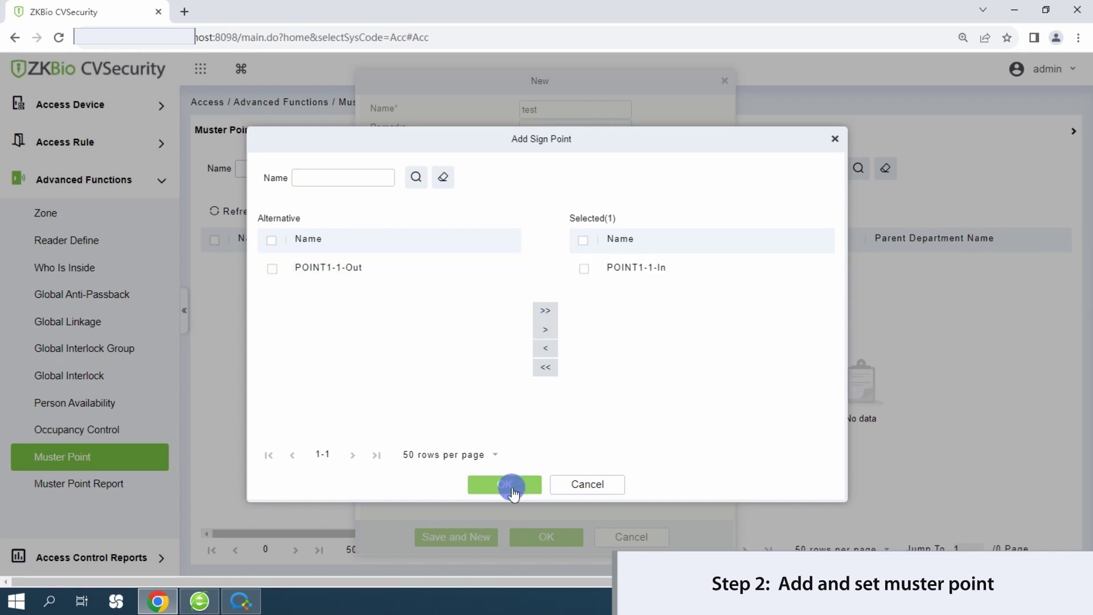
{"action": "left_click", "coordinate": [513, 490]}
- Save muster point test, assign it all three departments, then go to Global Linkage
{"action": "left_click", "coordinate": [544, 535]}
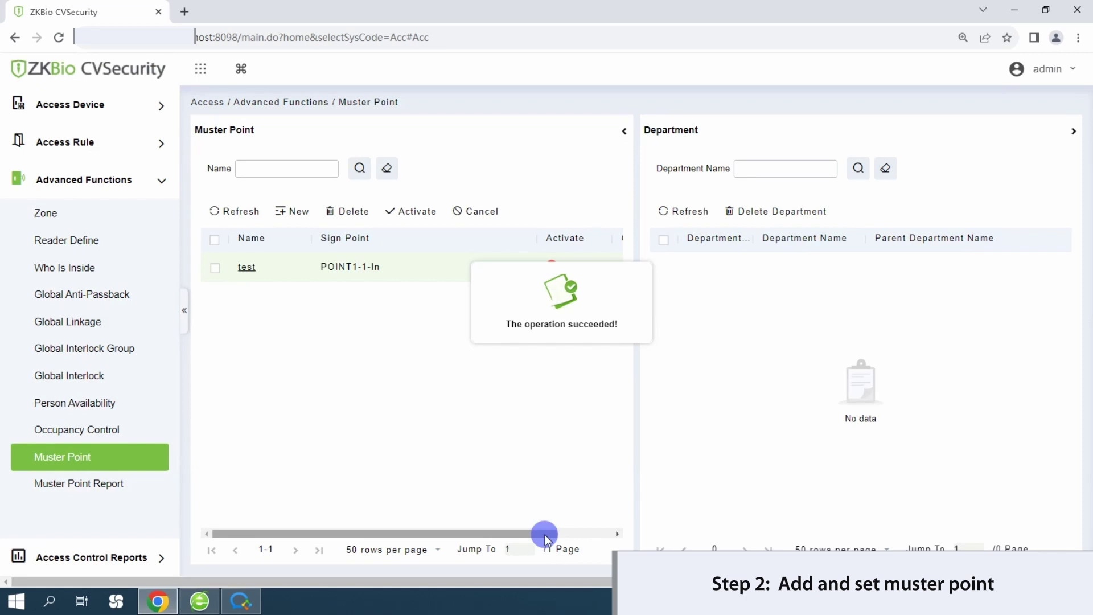
{"action": "left_click", "coordinate": [544, 534]}
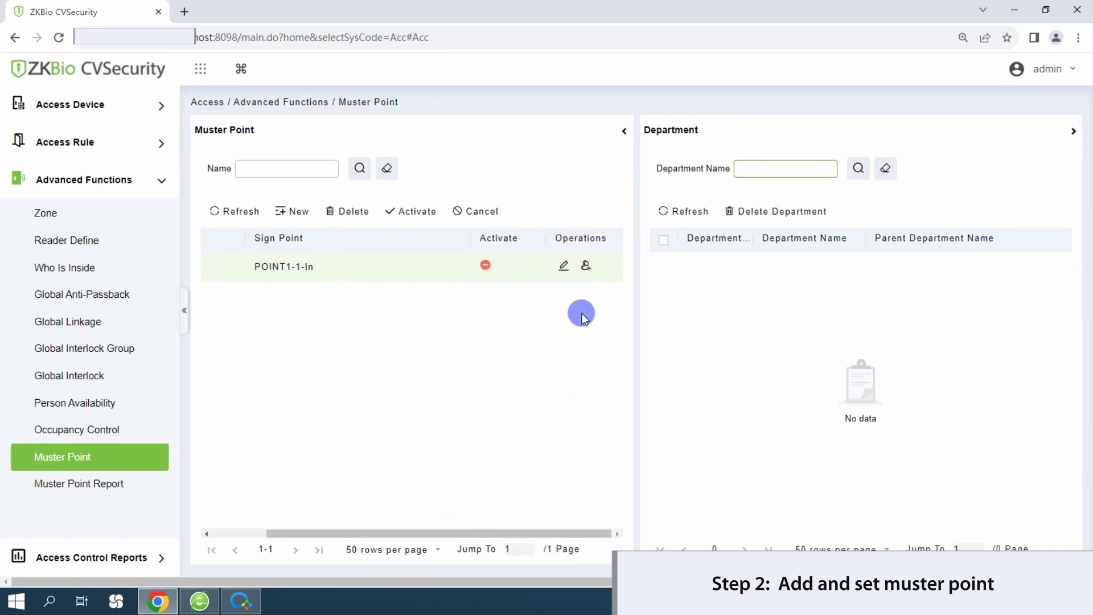
{"action": "left_click", "coordinate": [587, 268]}
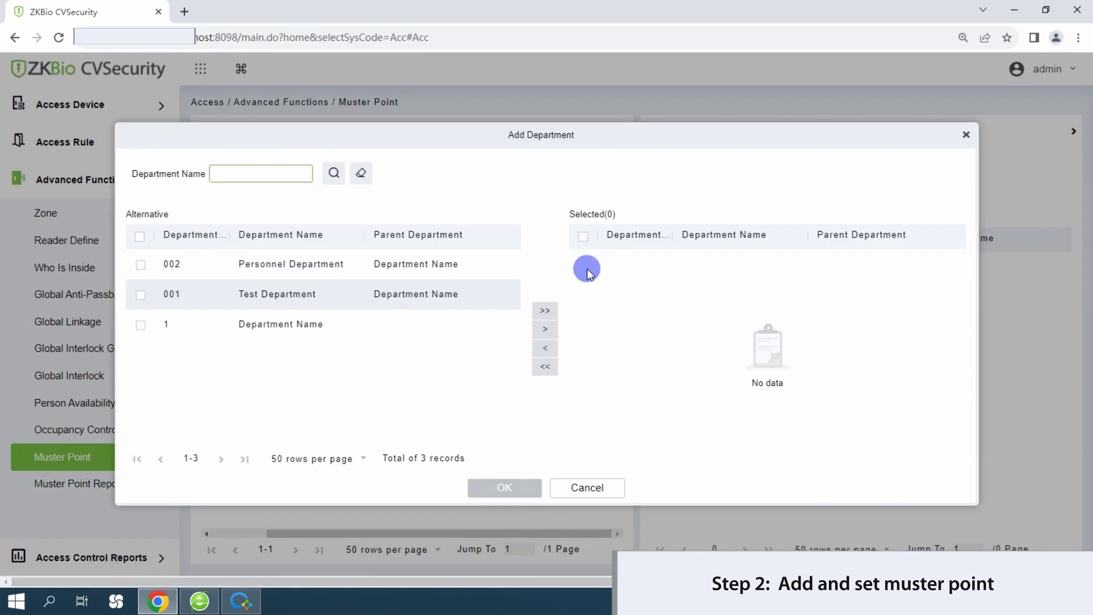
{"action": "left_click", "coordinate": [139, 236]}
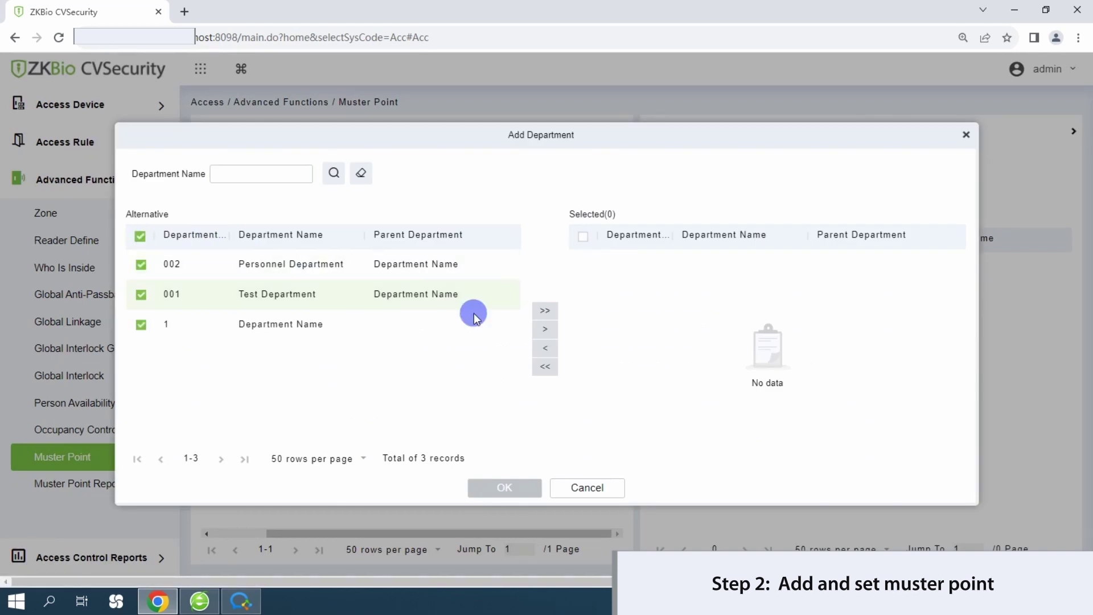
{"action": "left_click", "coordinate": [555, 335]}
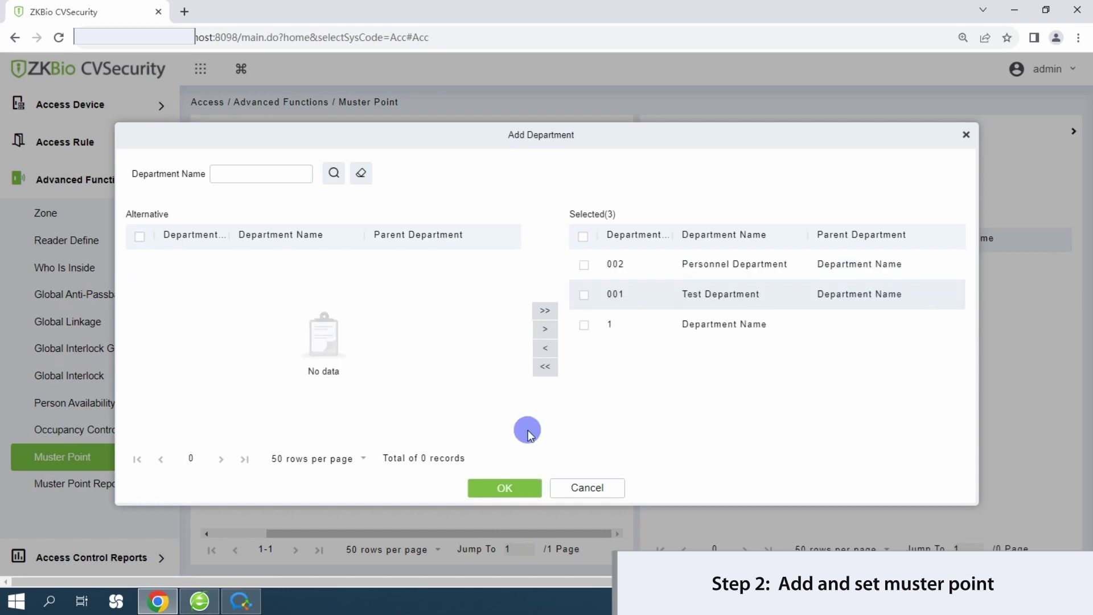
{"action": "left_click", "coordinate": [501, 487]}
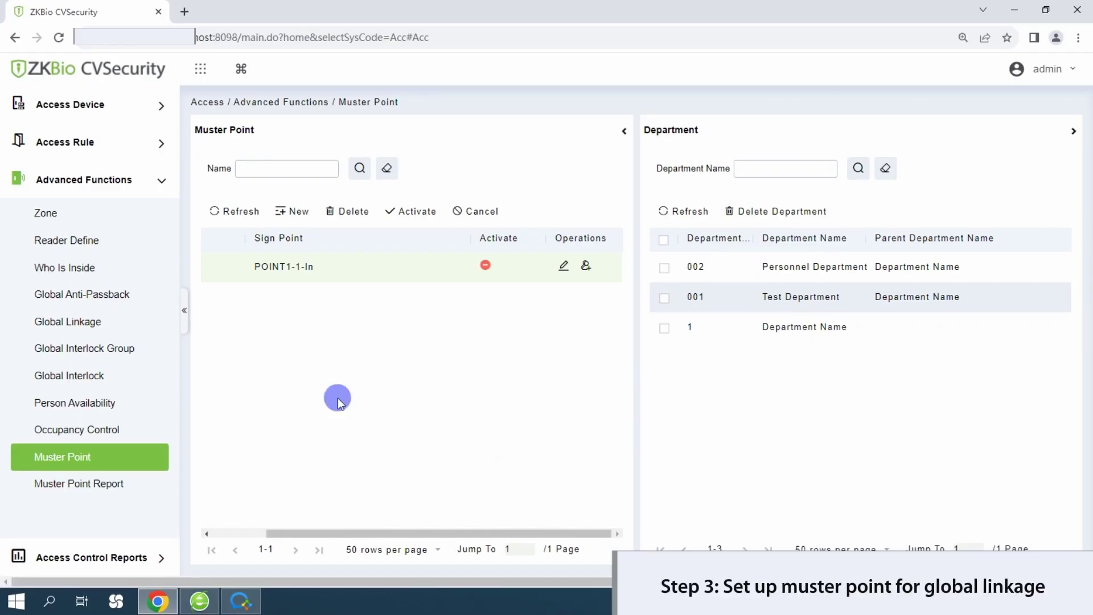
{"action": "left_click", "coordinate": [116, 326]}
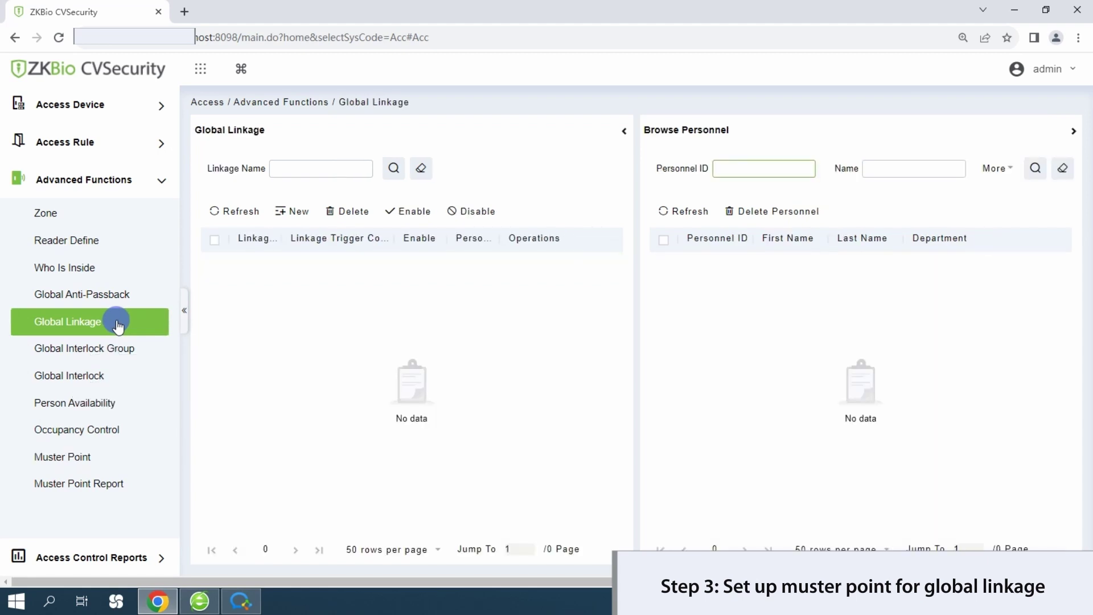
- Create a global linkage named 'muster point' with trigger Auxiliary Input Disconnected (Open)
{"action": "left_click", "coordinate": [282, 211]}
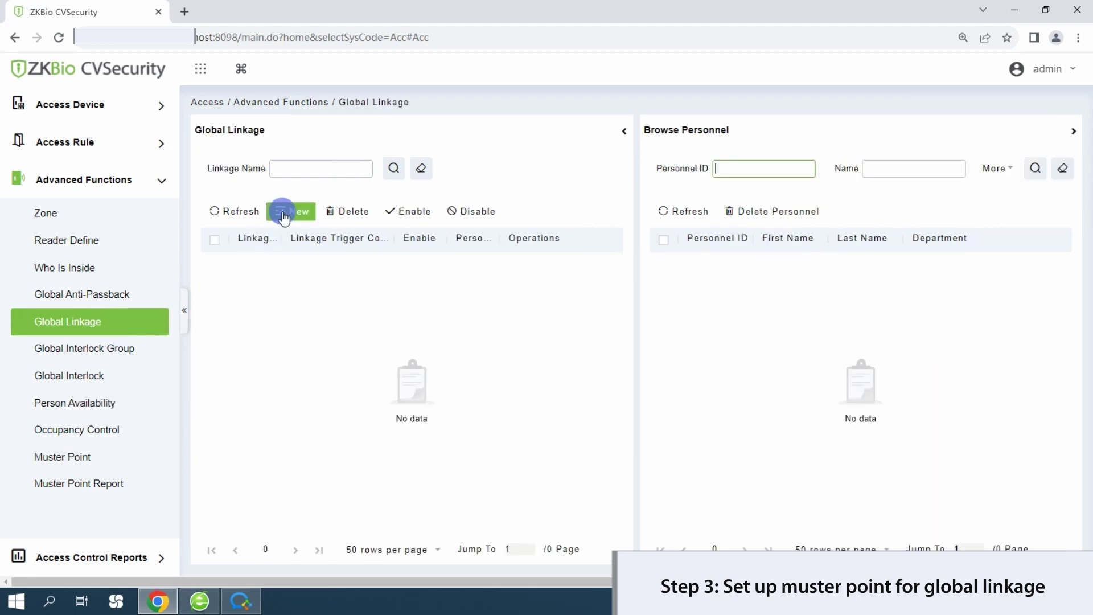
{"action": "type", "text": "muster point"}
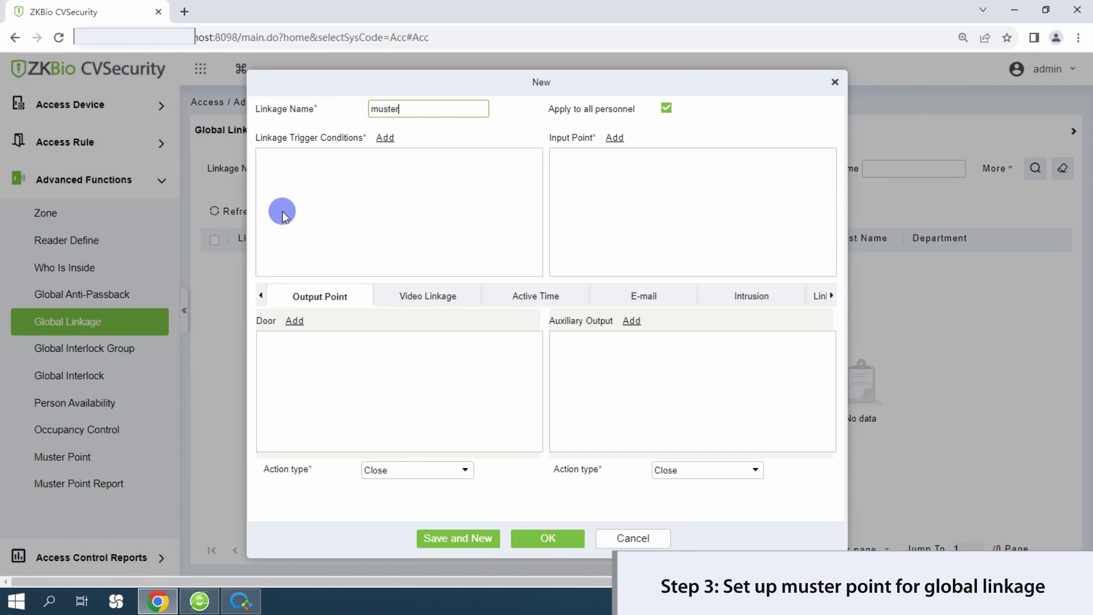
{"action": "left_click", "coordinate": [390, 140]}
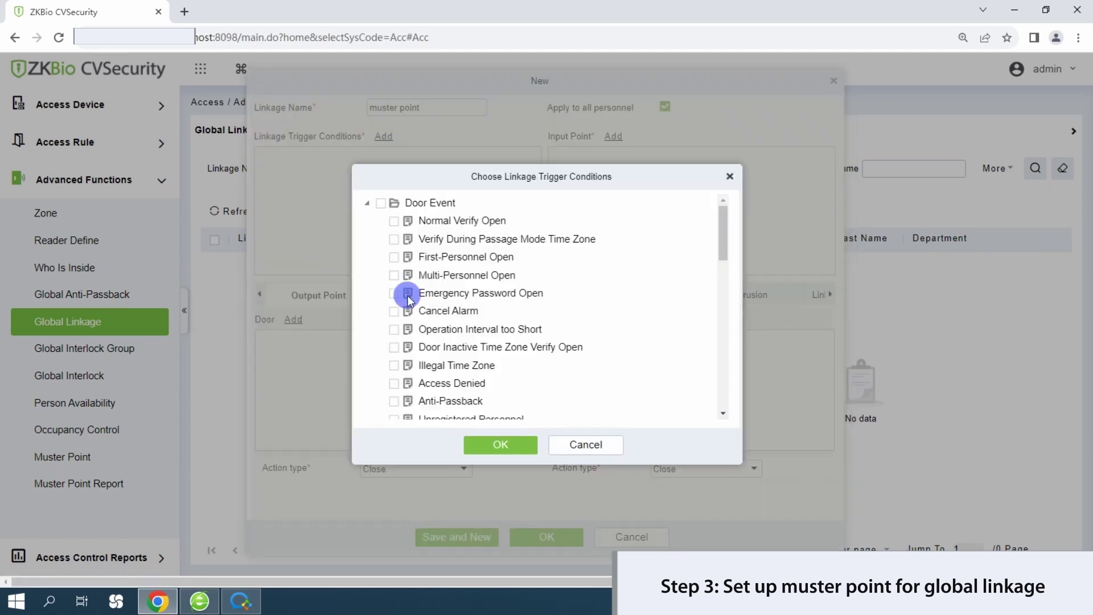
{"action": "scroll", "coordinate": [410, 293], "scroll_direction": "down", "scroll_amount": 10}
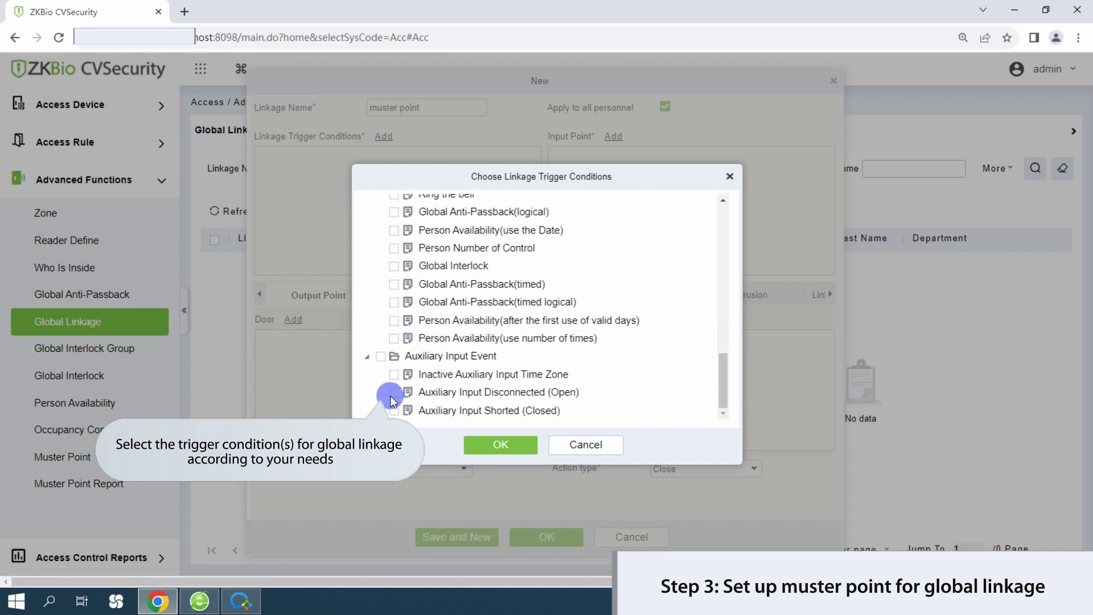
{"action": "left_click", "coordinate": [515, 444]}
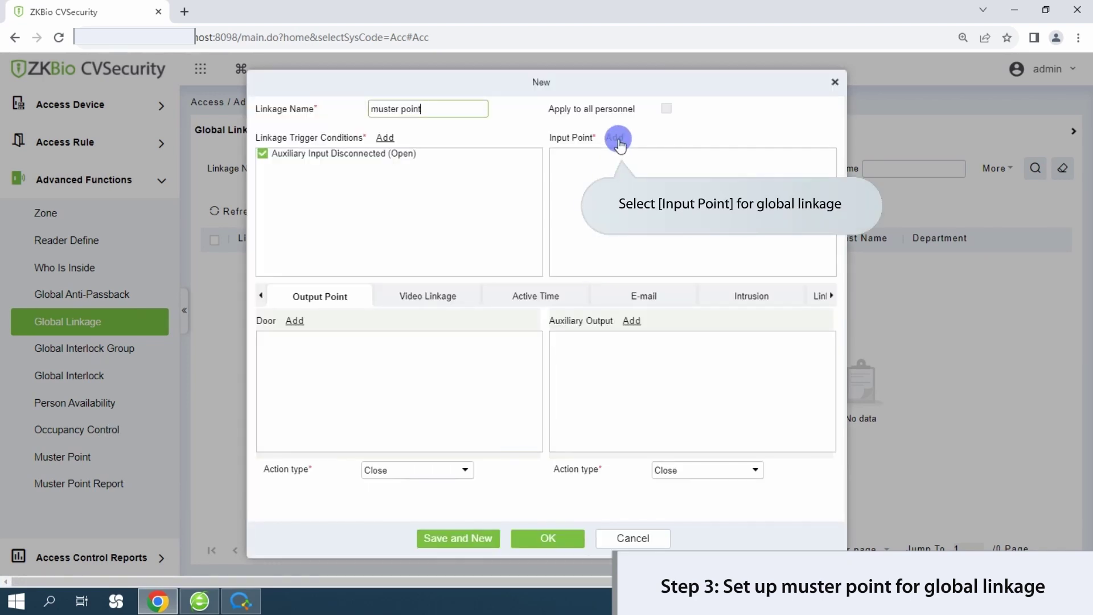
- Set Auxiliary Input-1 as the linkage's input point
{"action": "left_click", "coordinate": [619, 142]}
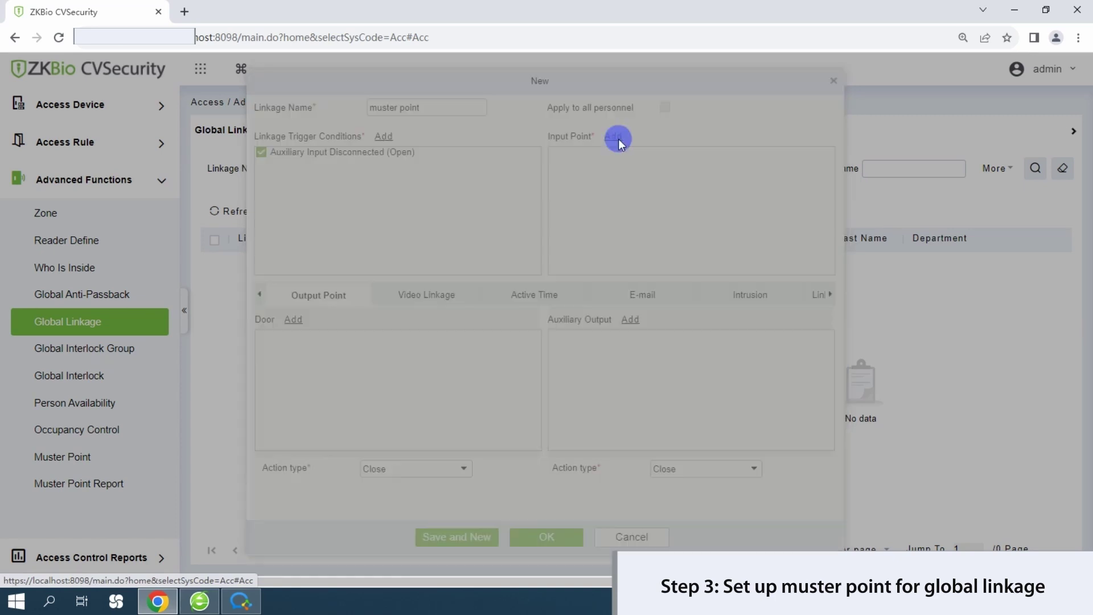
{"action": "left_click", "coordinate": [279, 268]}
{"action": "left_click", "coordinate": [226, 273]}
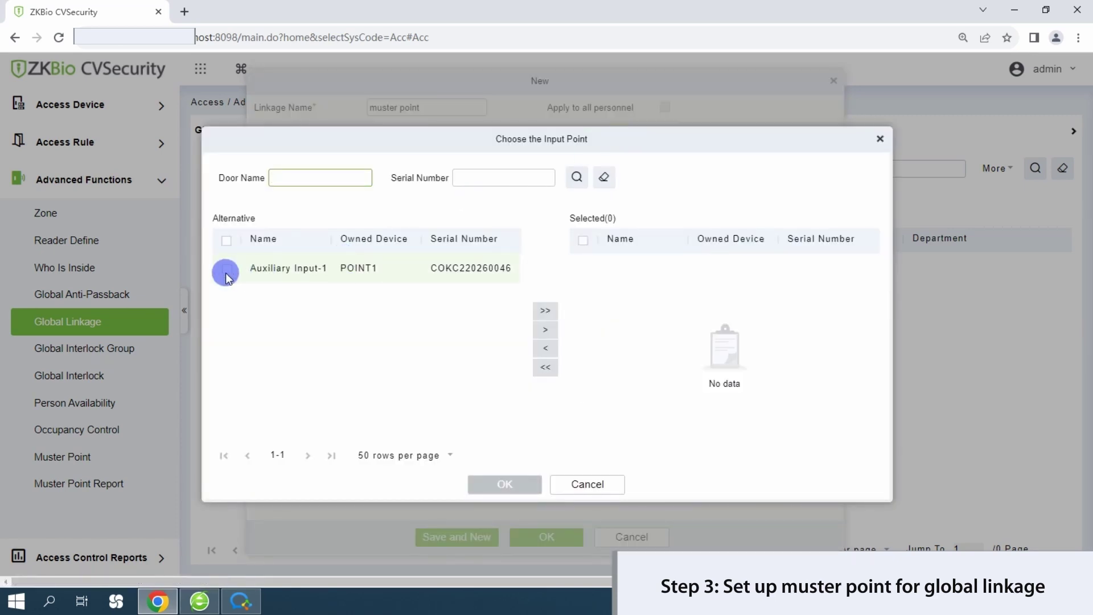
{"action": "left_click", "coordinate": [552, 330]}
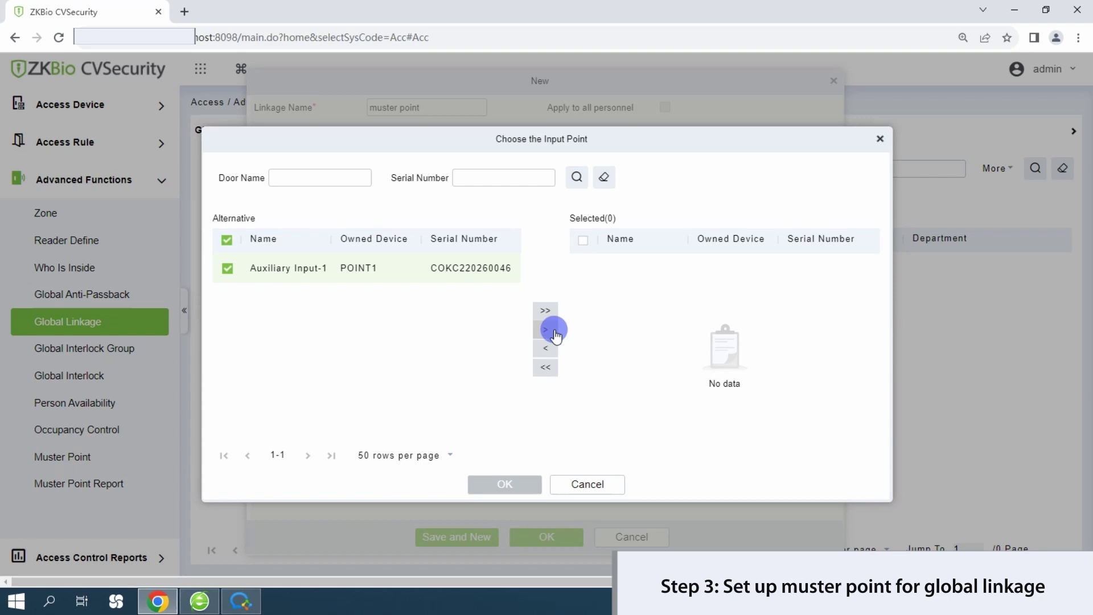
{"action": "left_click", "coordinate": [518, 483]}
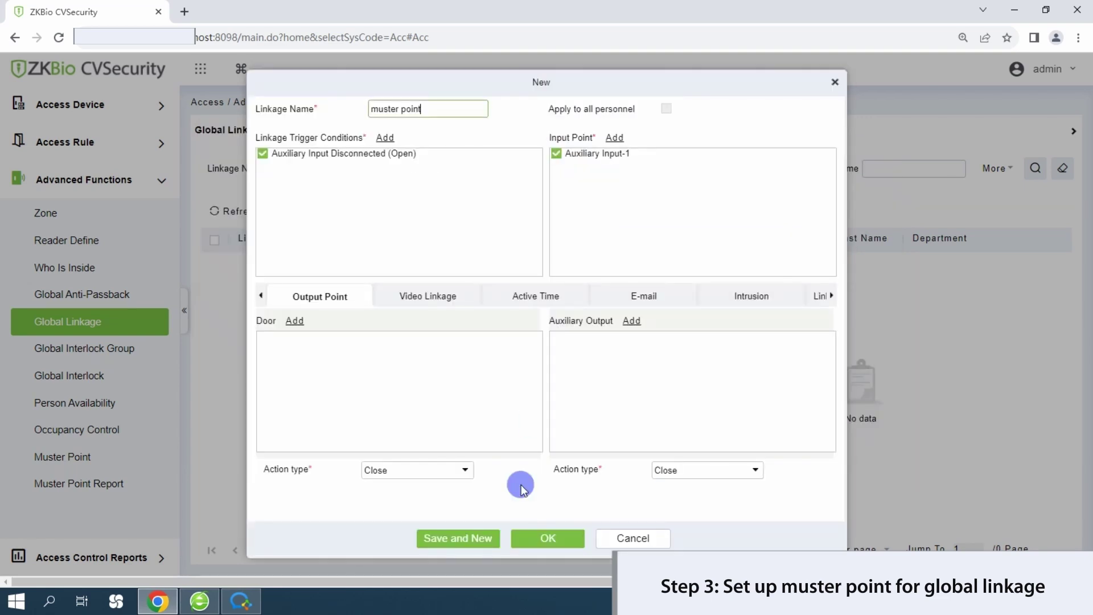
- Link muster point test as the linkage action and save the global linkage
{"action": "left_click", "coordinate": [832, 296]}
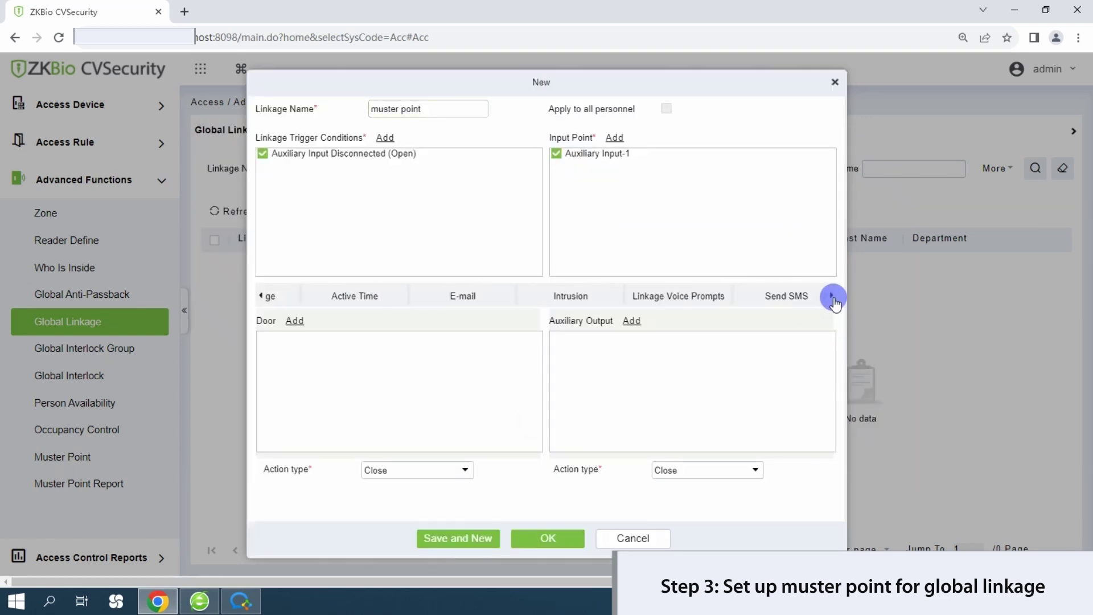
{"action": "left_click", "coordinate": [832, 296]}
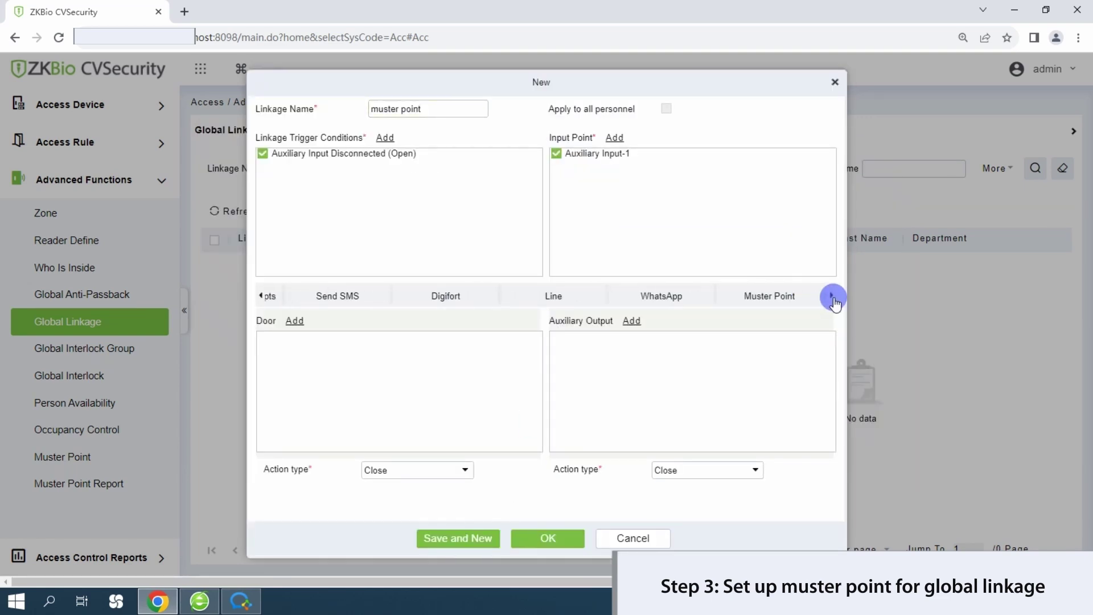
{"action": "left_click", "coordinate": [769, 297]}
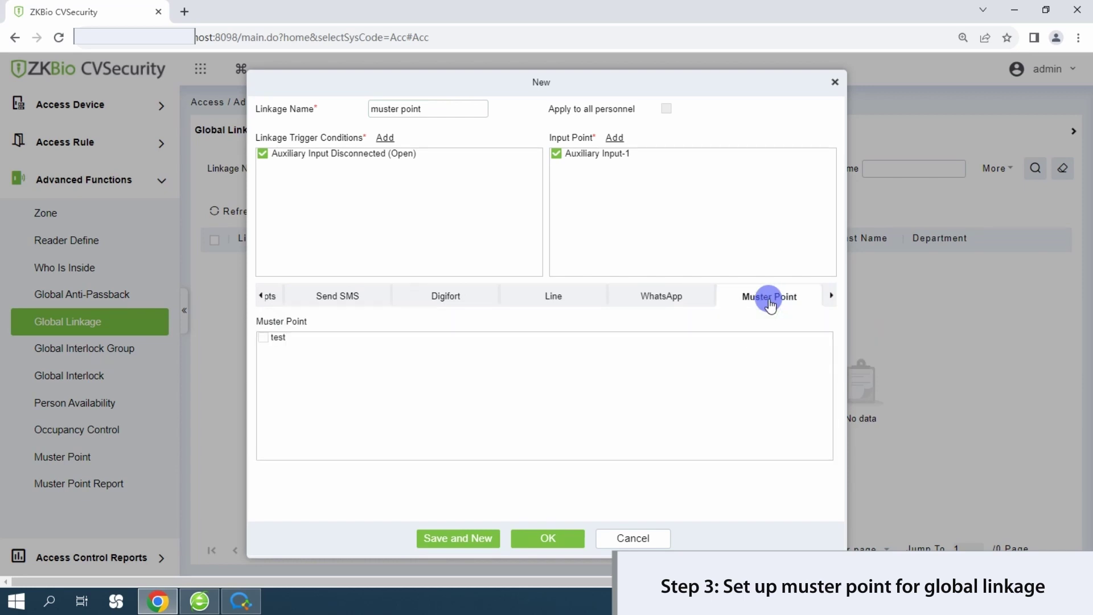
{"action": "left_click", "coordinate": [263, 337]}
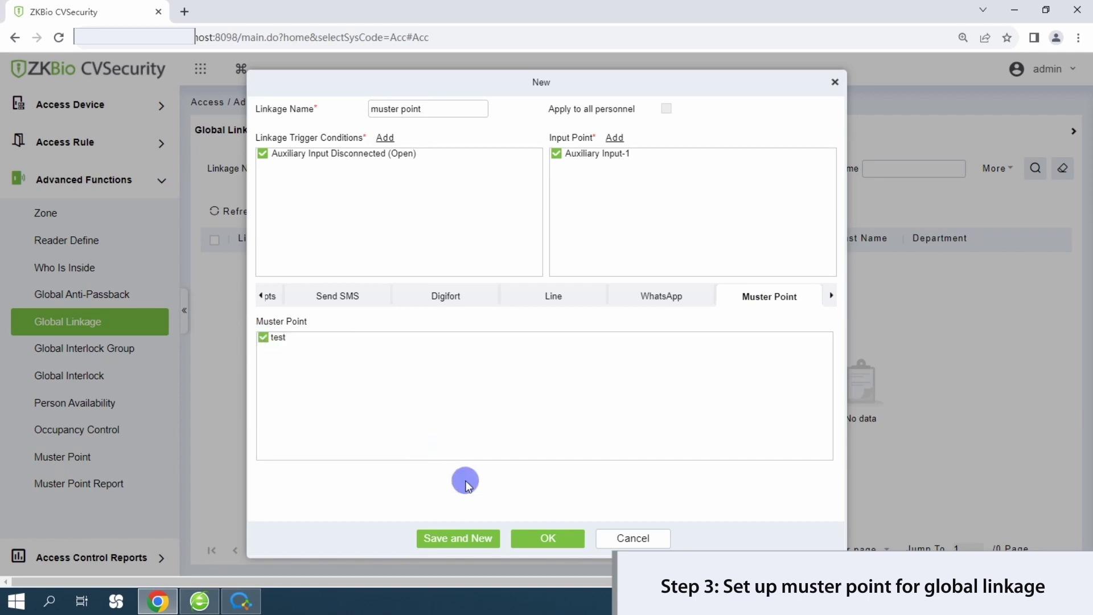
{"action": "left_click", "coordinate": [525, 544]}
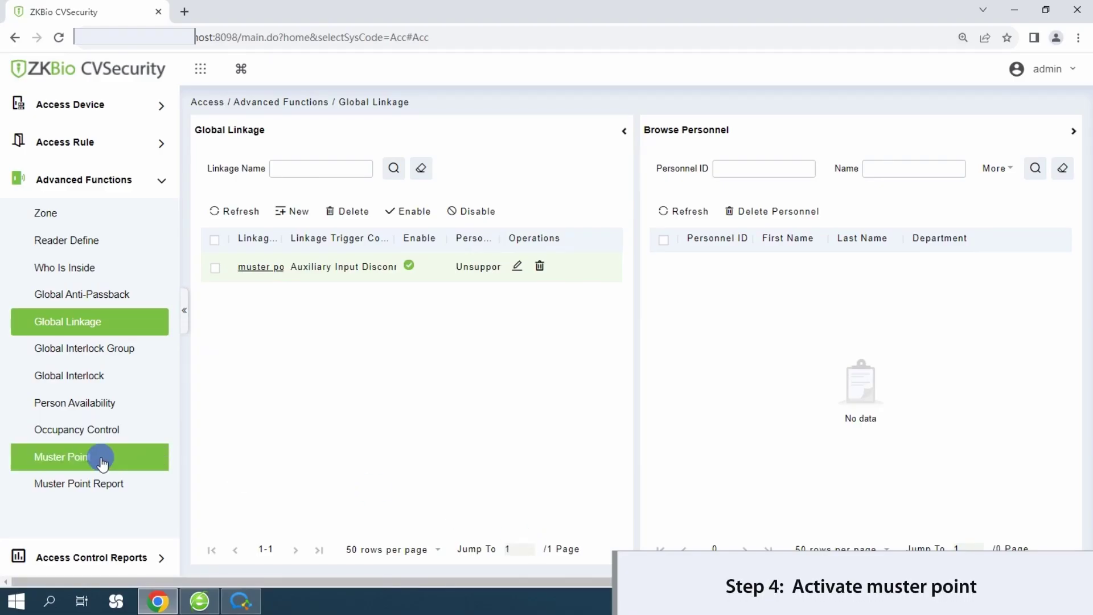
- Select the test row in the Muster Point list and activate it, confirming the prompt
{"action": "left_click", "coordinate": [96, 458]}
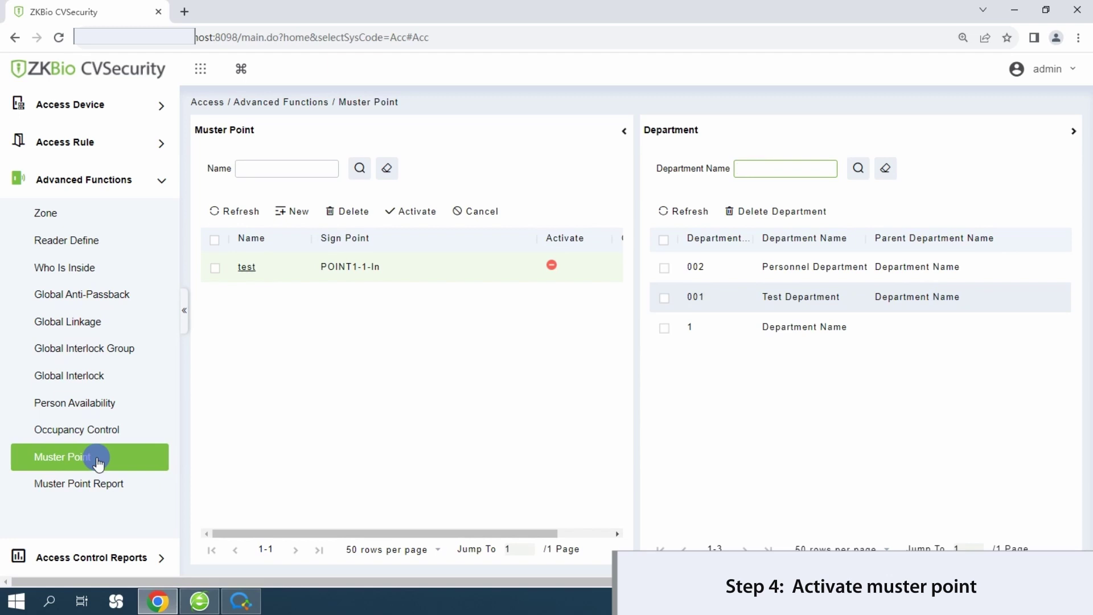
{"action": "left_click", "coordinate": [215, 267]}
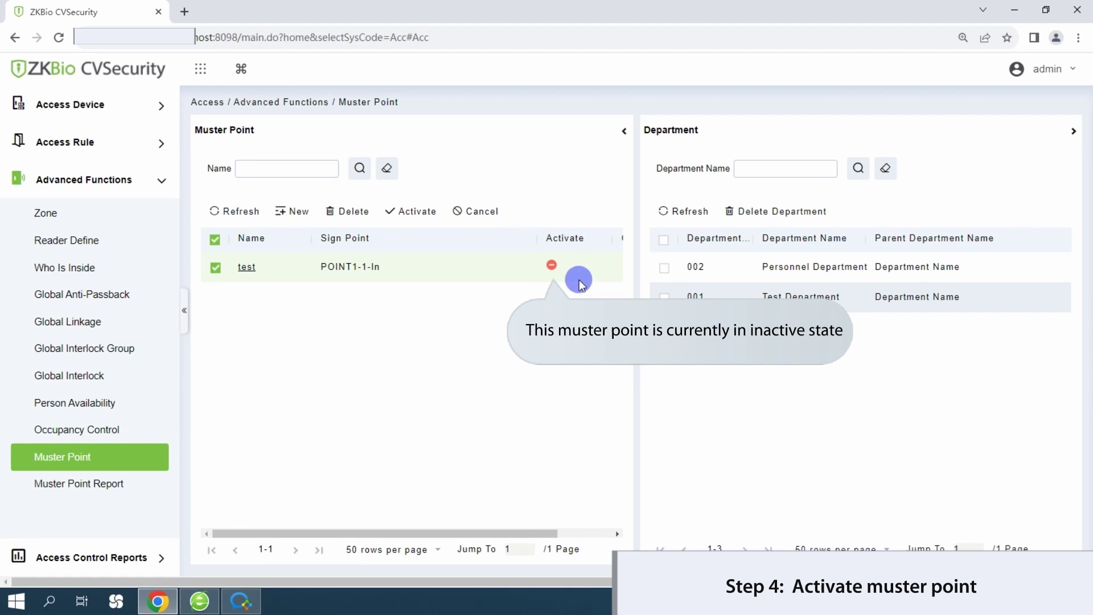
{"action": "left_click", "coordinate": [405, 224]}
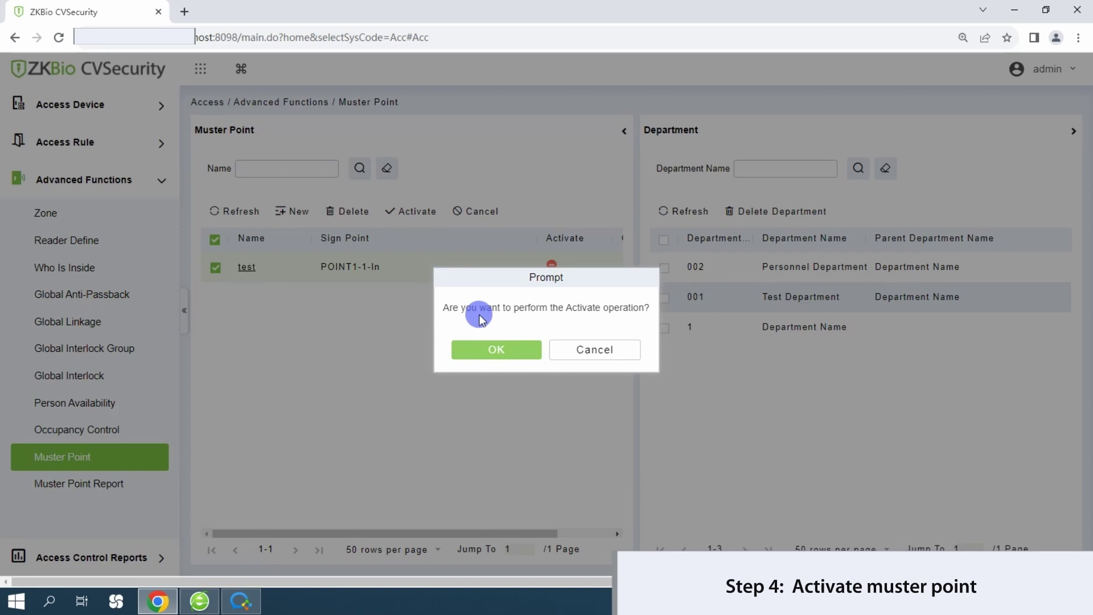
{"action": "left_click", "coordinate": [512, 348]}
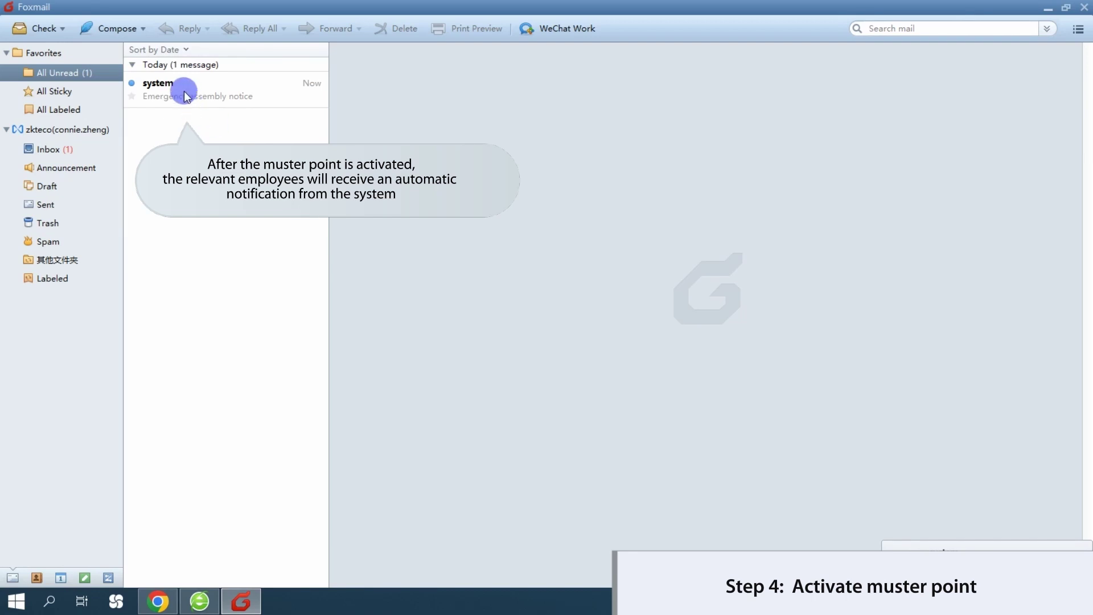
- Open the emergency assembly notice from 'system' in Foxmail's All Unread list
{"action": "left_click", "coordinate": [183, 91]}
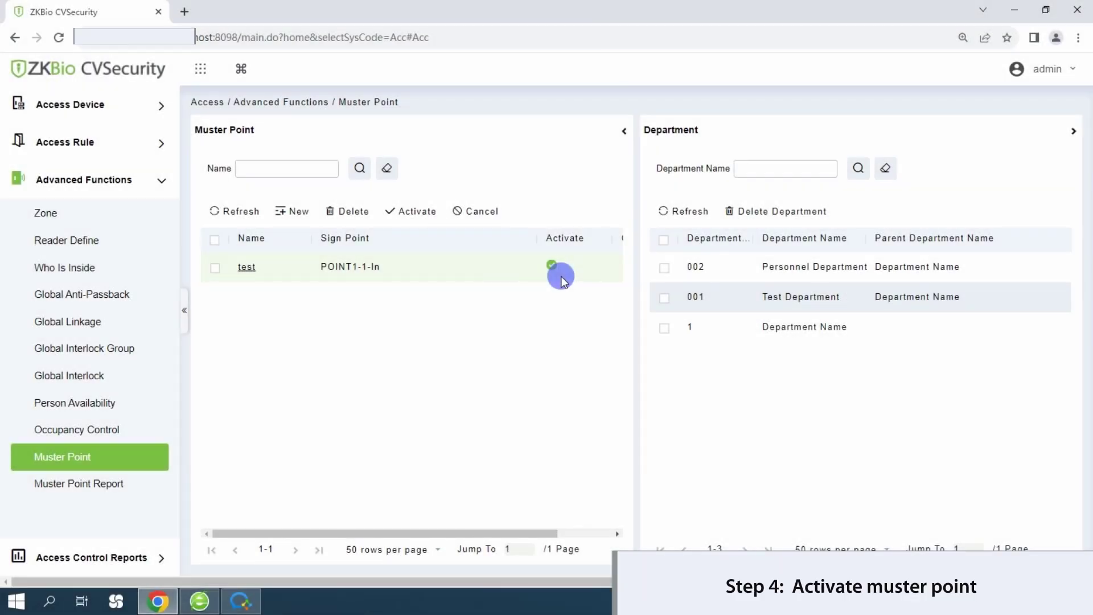
- Generate the Muster Point Report for test, listing 9 personnel all in Danger
{"action": "left_click", "coordinate": [103, 487]}
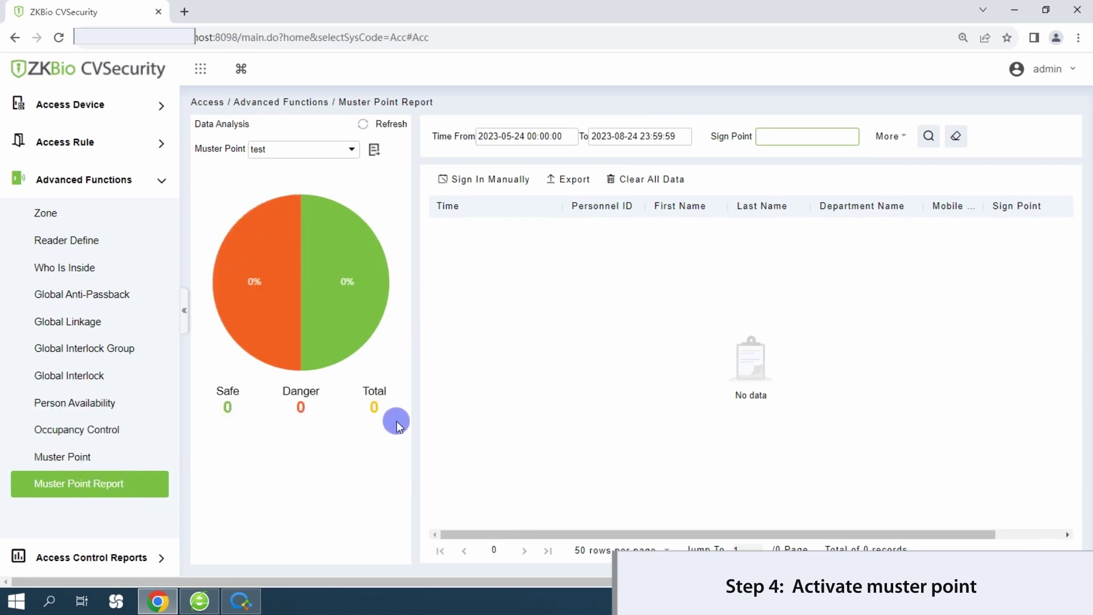
{"action": "left_click", "coordinate": [379, 153]}
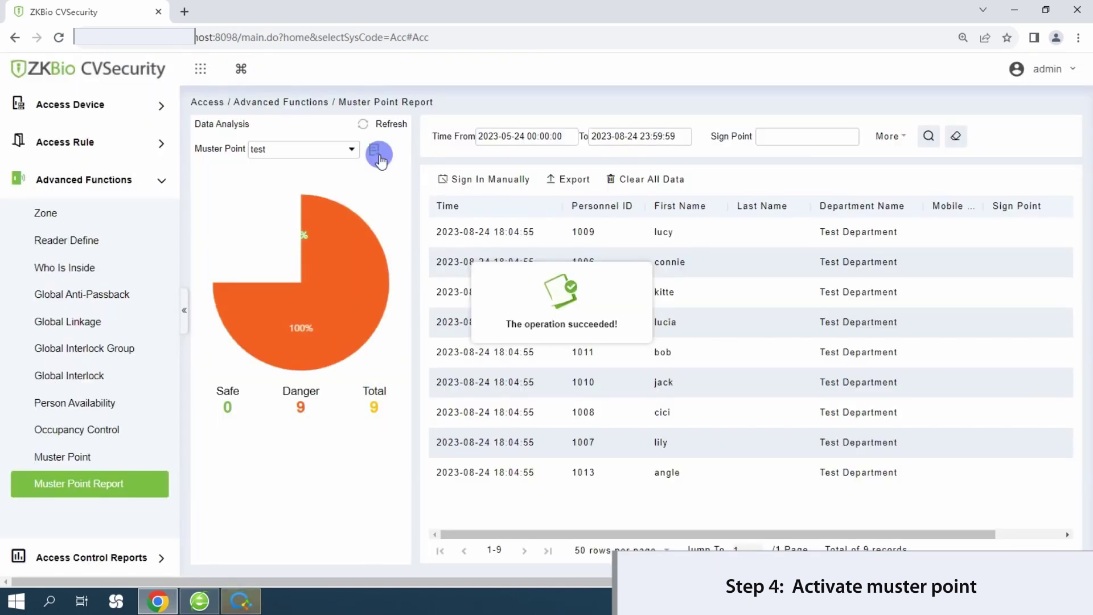
- Manually sign one employee in at muster point test, giving 1 Safe and 8 Danger
{"action": "left_click", "coordinate": [470, 180]}
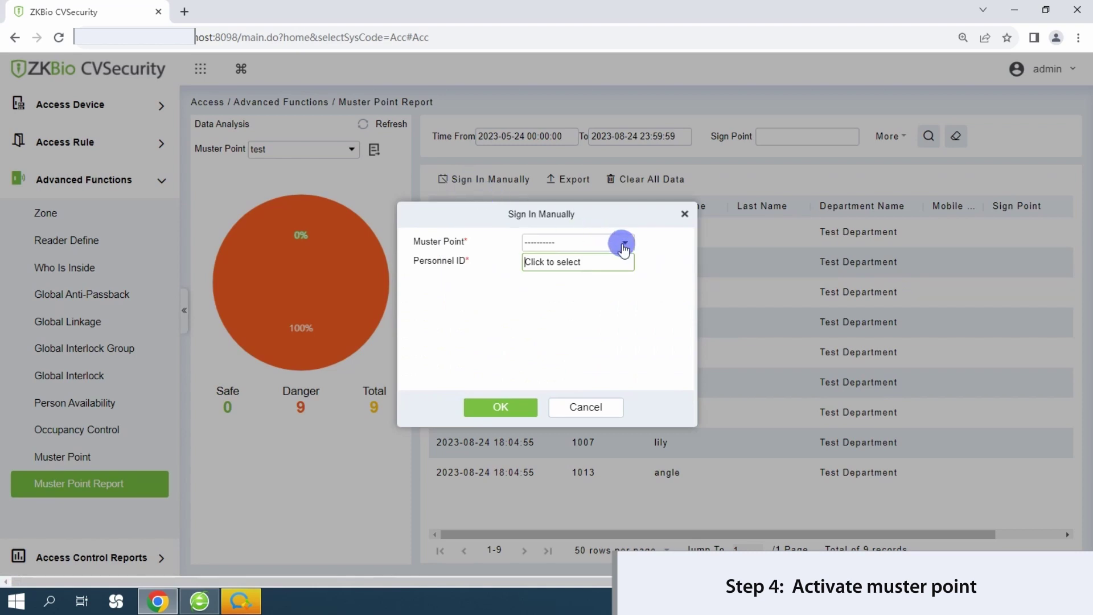
{"action": "left_click", "coordinate": [625, 245]}
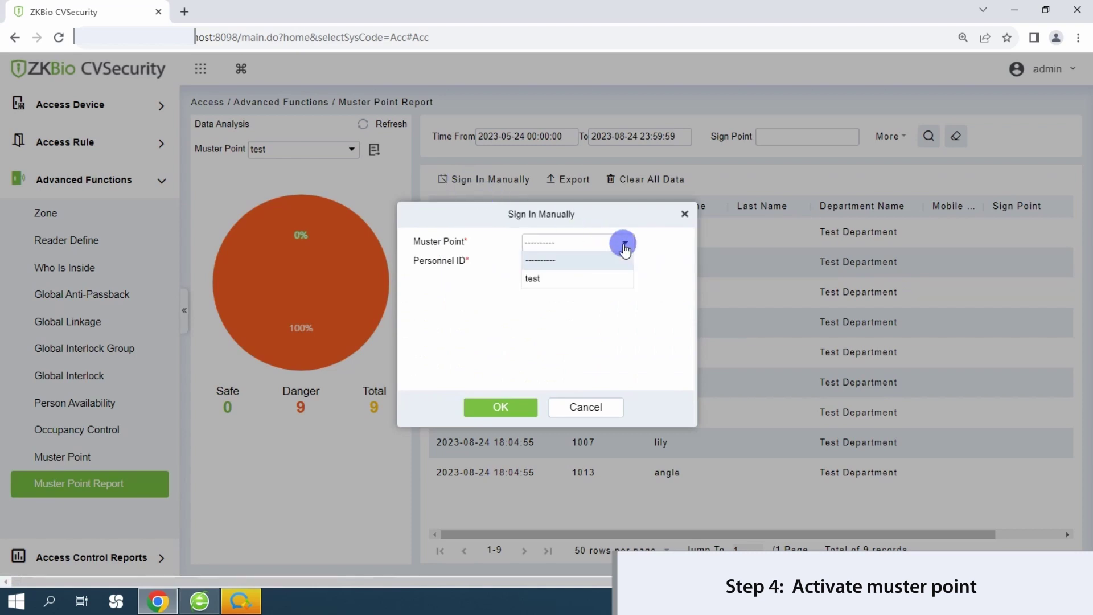
{"action": "left_click", "coordinate": [533, 280]}
{"action": "left_click", "coordinate": [607, 260]}
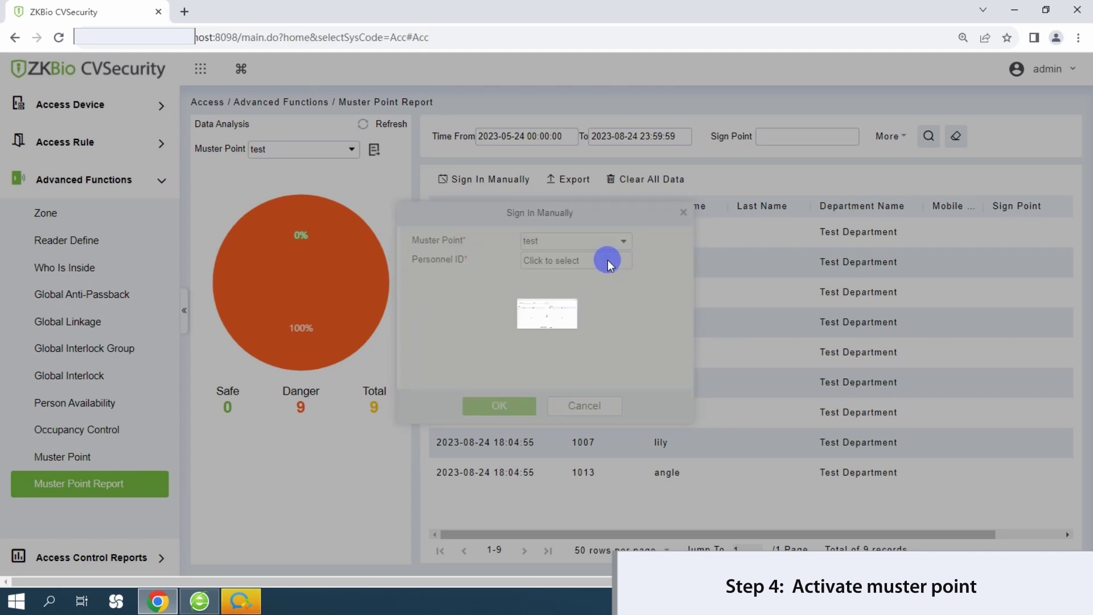
{"action": "left_click", "coordinate": [263, 326]}
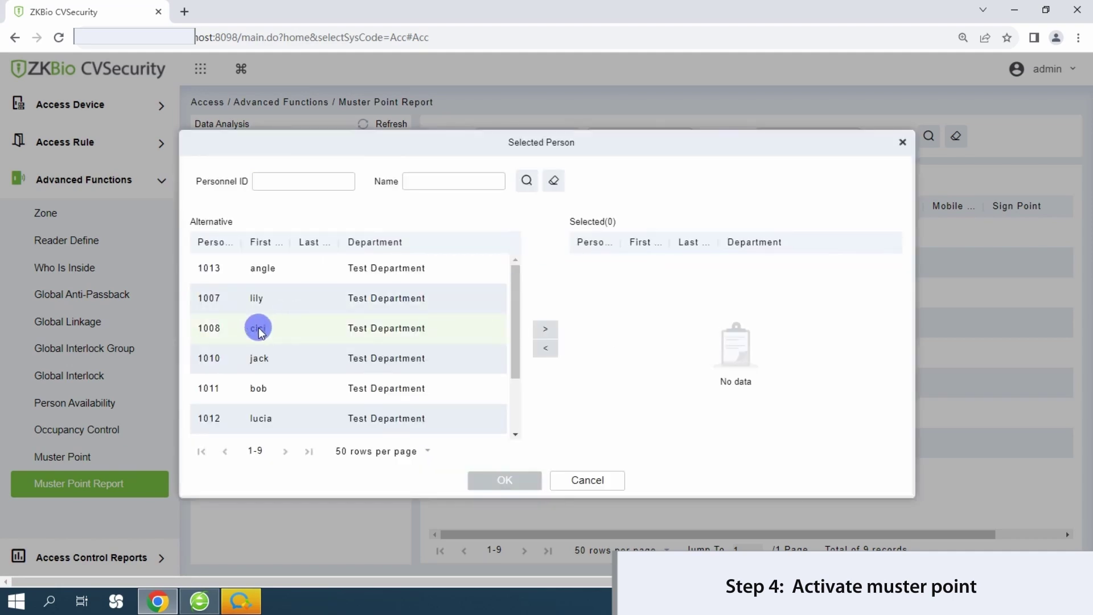
{"action": "left_click", "coordinate": [538, 330]}
{"action": "left_click", "coordinate": [511, 479]}
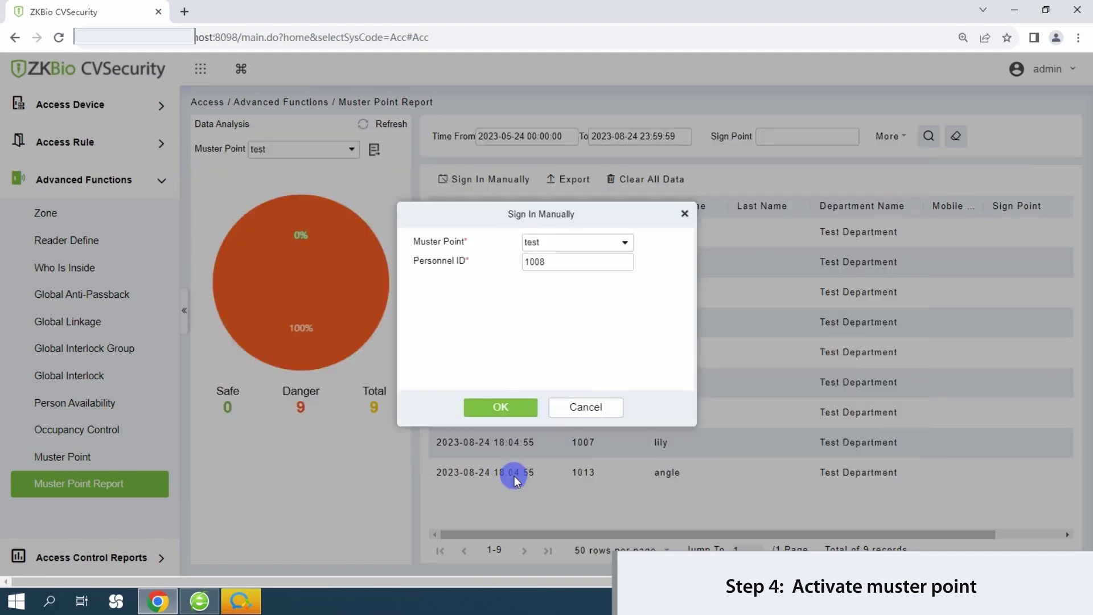
{"action": "left_click", "coordinate": [500, 408]}
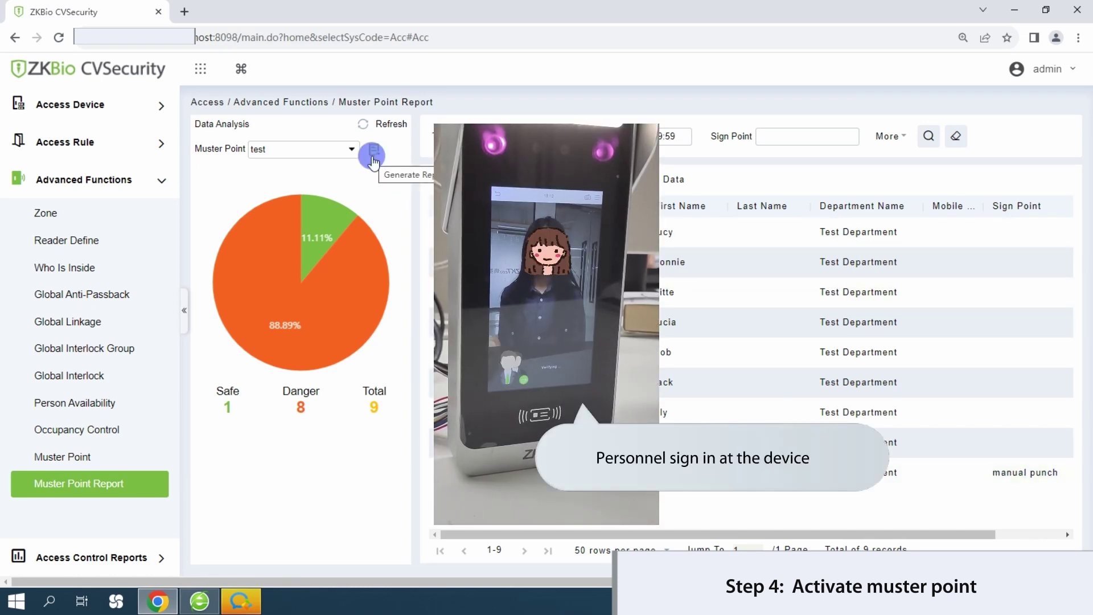
- Regenerate the test muster report so it reflects the device sign-in (2 safe, 7 in danger)
{"action": "left_click", "coordinate": [373, 155]}
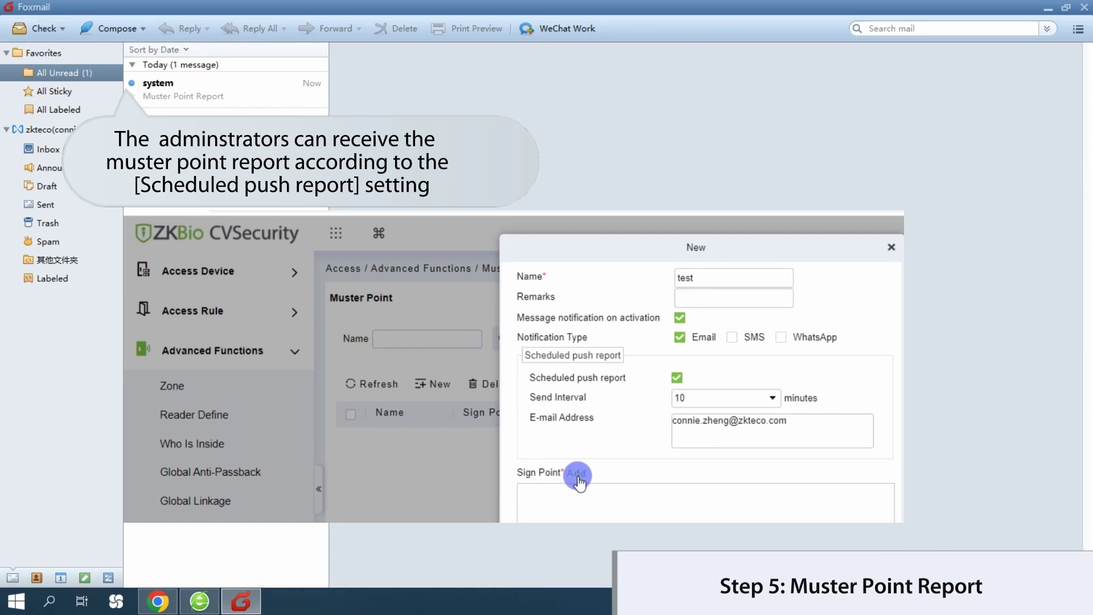
- Open the 'Muster Point Report' e-mail showing 9 expected, 2 safe and 7 in danger
{"action": "left_click", "coordinate": [187, 99]}
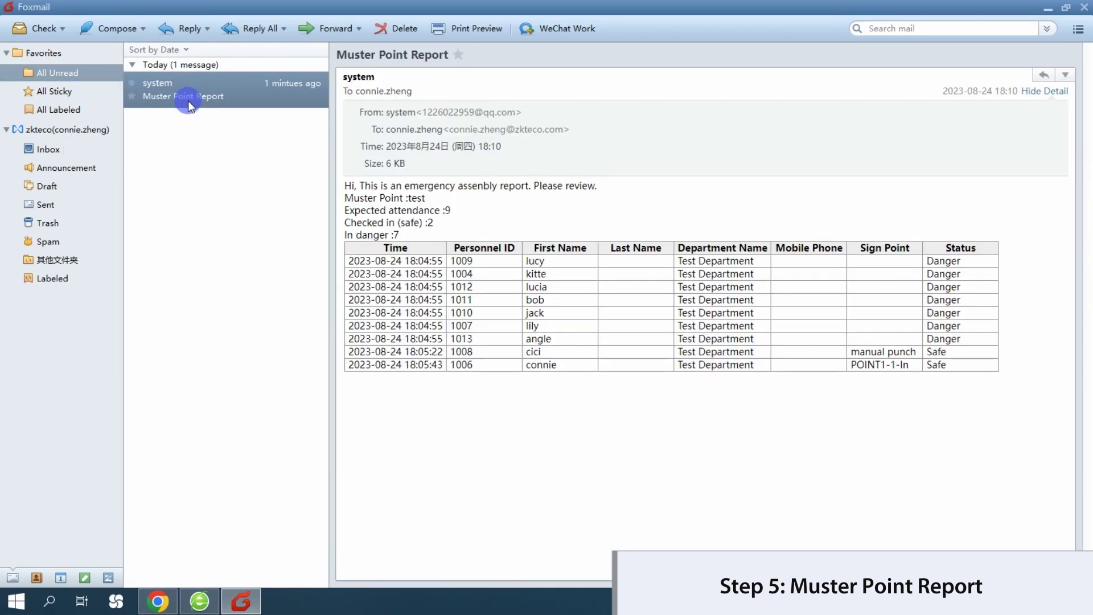